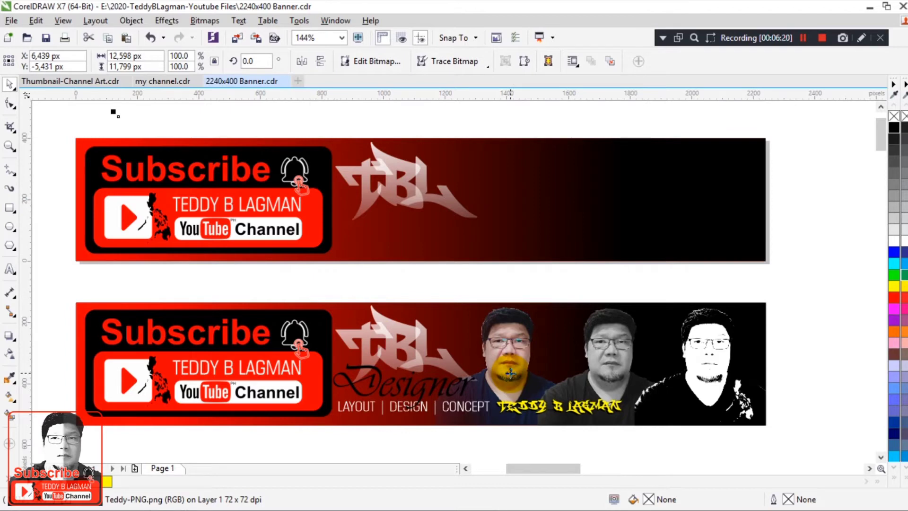
# - Scale the imported color portrait down to 427 px wide, matching the same portrait in the lower reference banner
pyautogui.click(48, 230)
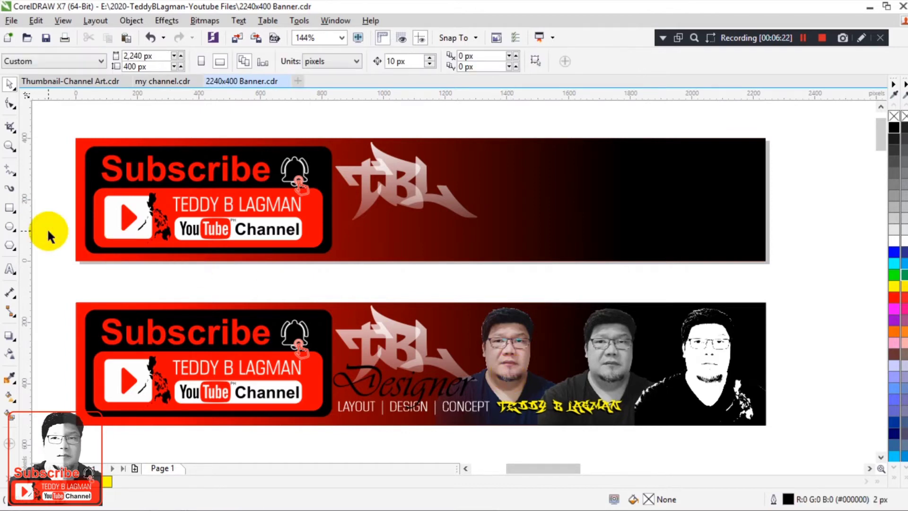
pyautogui.press('F4')
pyautogui.click(539, 326)
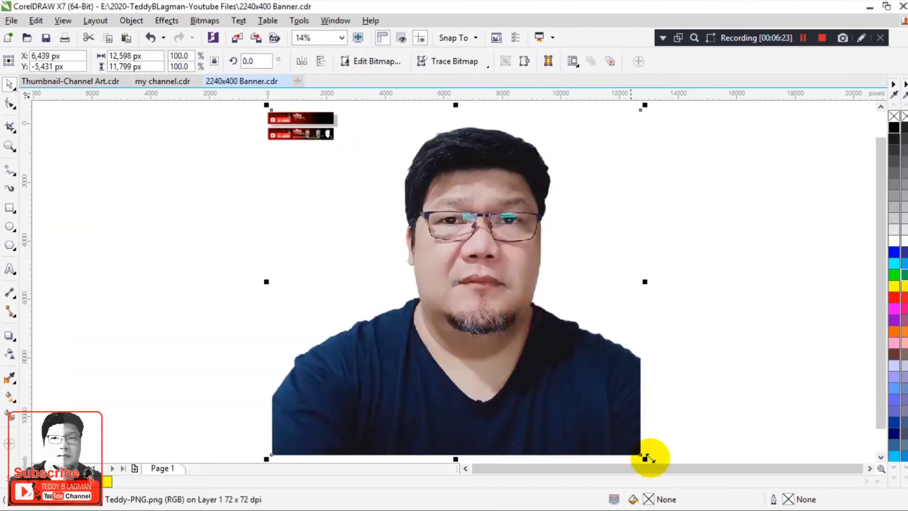
pyautogui.moveTo(644, 459); pyautogui.dragTo(375, 137)
pyautogui.hotkey('shift', 'F2')
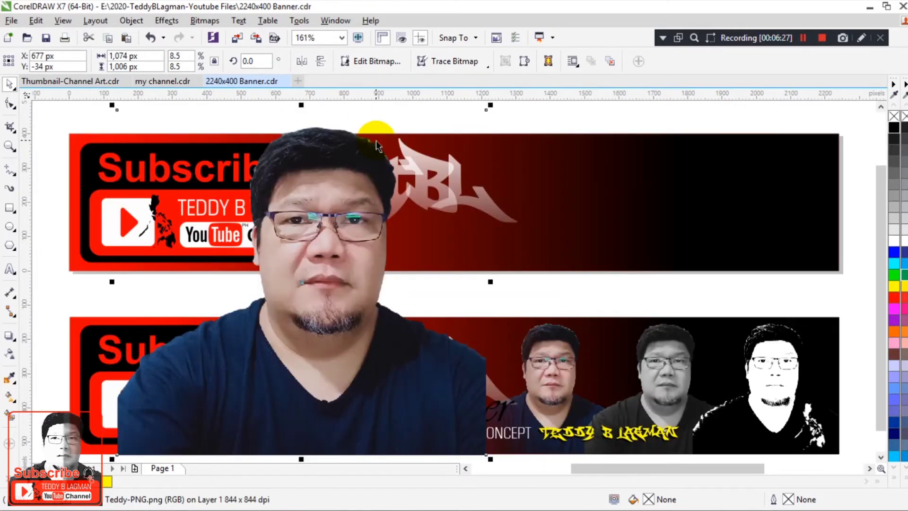
pyautogui.click(548, 358)
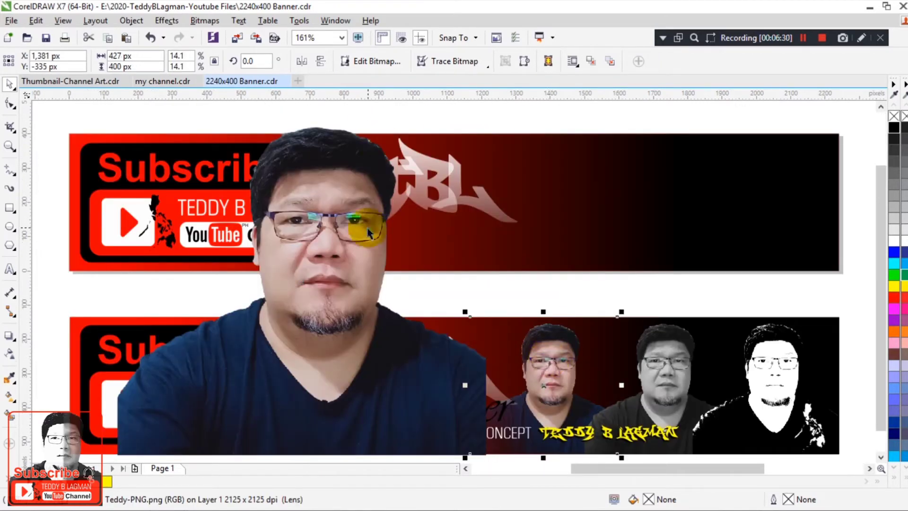
pyautogui.click(352, 213)
pyautogui.click(135, 57)
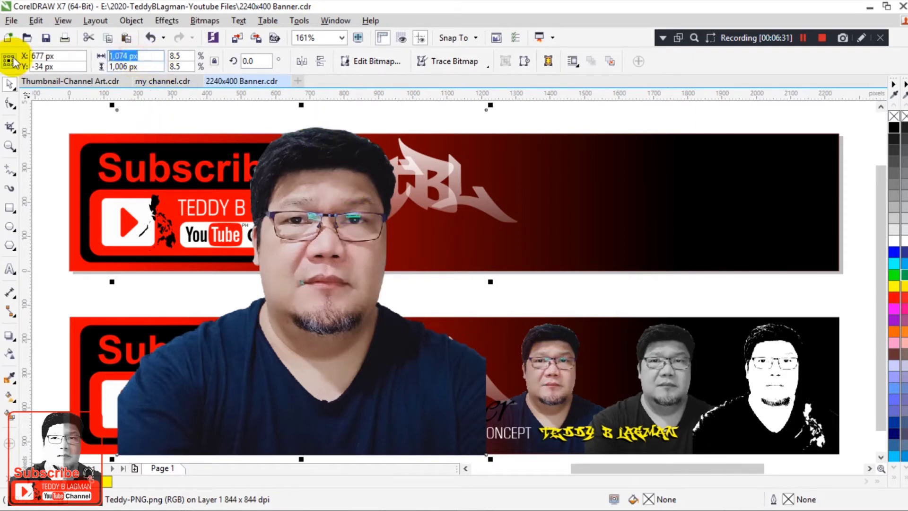
pyautogui.write('427')
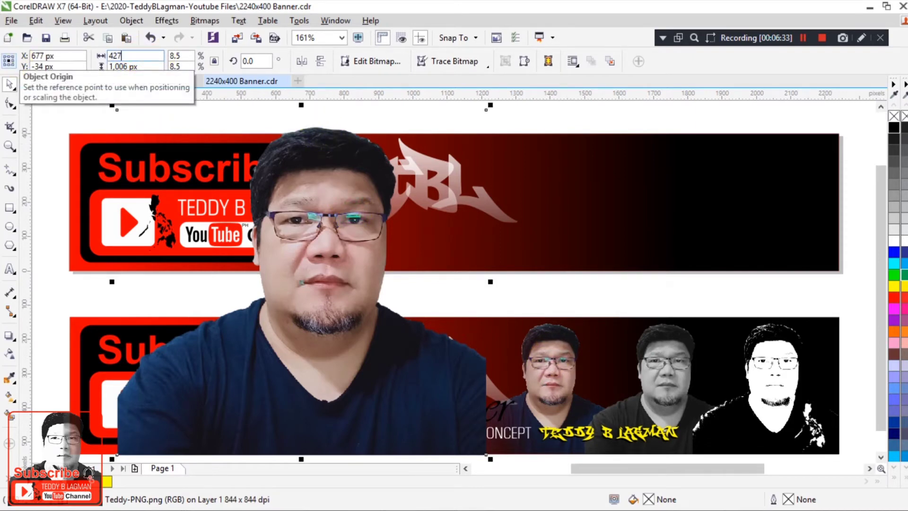
pyautogui.press('Return')
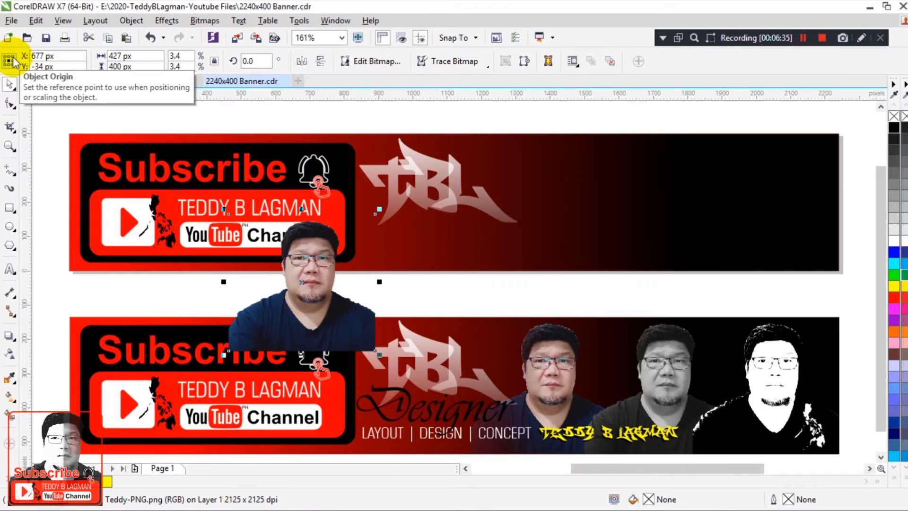
# - Center the color portrait on the page, then shift it horizontally to X 1,350 px in the upper banner
pyautogui.press('p')
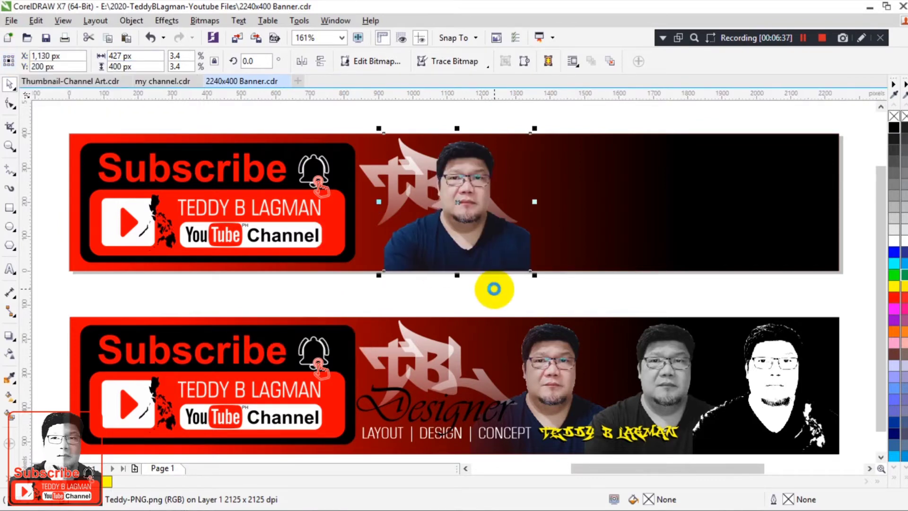
pyautogui.press('Right')
pyautogui.press('Right')
pyautogui.press('Right')
pyautogui.press('Right')
pyautogui.press('Right')
pyautogui.press('Right')
pyautogui.press('Right')
pyautogui.press('Right')
pyautogui.press('Right')
pyautogui.press('Right')
pyautogui.press('Right')
pyautogui.press('Right')
pyautogui.press('Right')
pyautogui.press('Right')
pyautogui.press('Right')
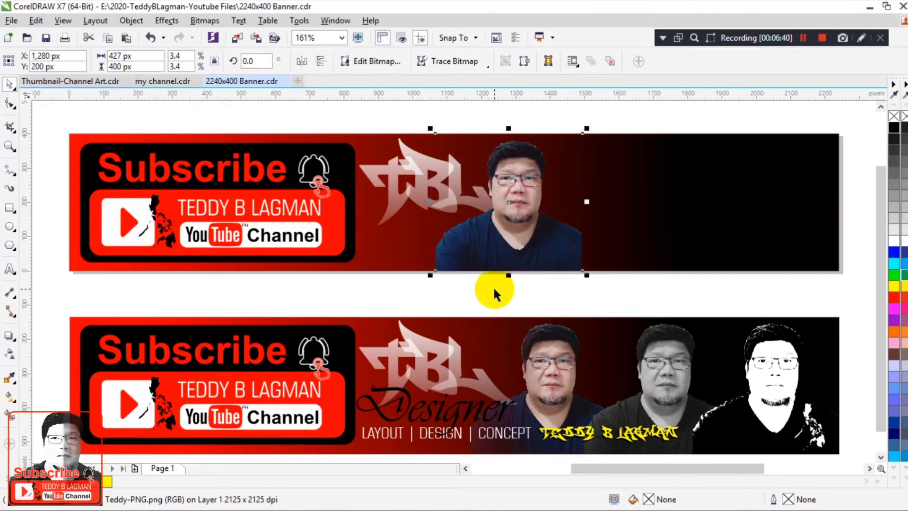
pyautogui.press('Right')
pyautogui.press('Right')
pyautogui.press('Right')
pyautogui.press('Right')
pyautogui.press('Right')
pyautogui.press('Right')
pyautogui.press('Right')
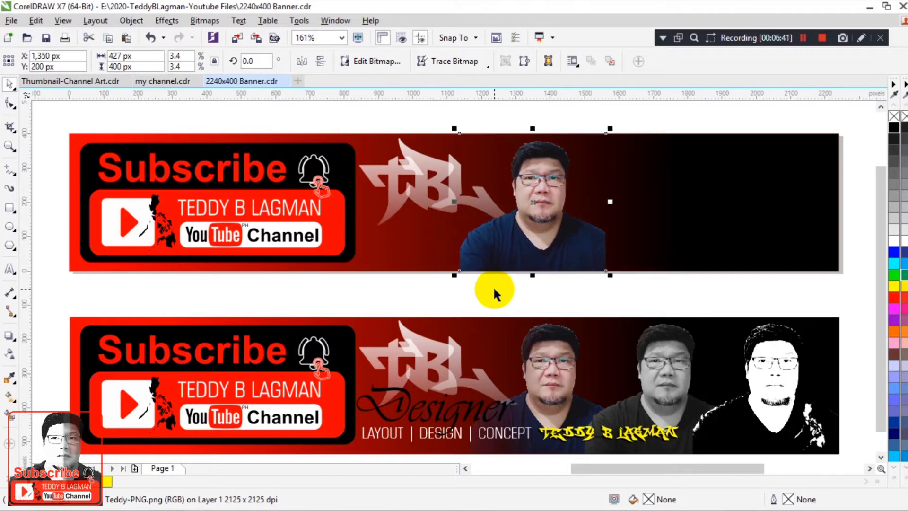
# - Bring the TBL logo in the upper banner to the front of the page, over the color portrait
pyautogui.click(417, 194)
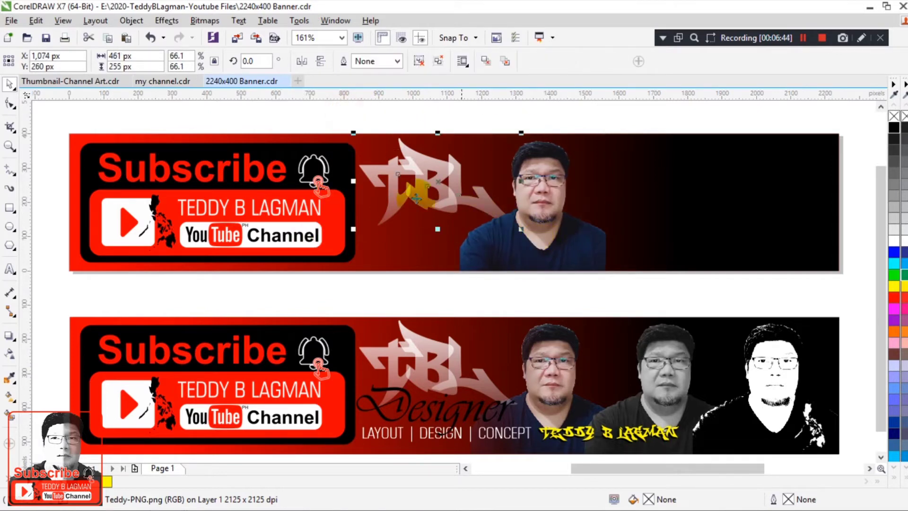
pyautogui.rightClick(442, 179)
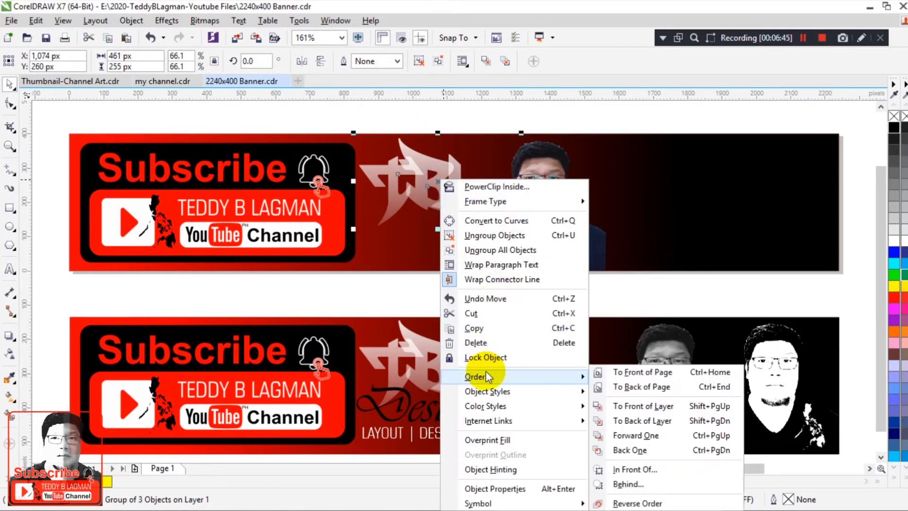
pyautogui.moveTo(487, 391)
pyautogui.click(605, 374)
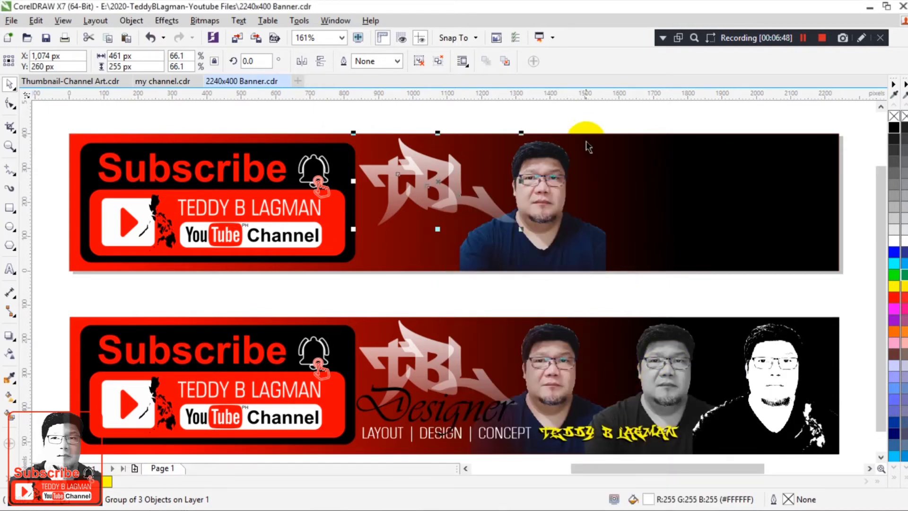
pyautogui.click(593, 124)
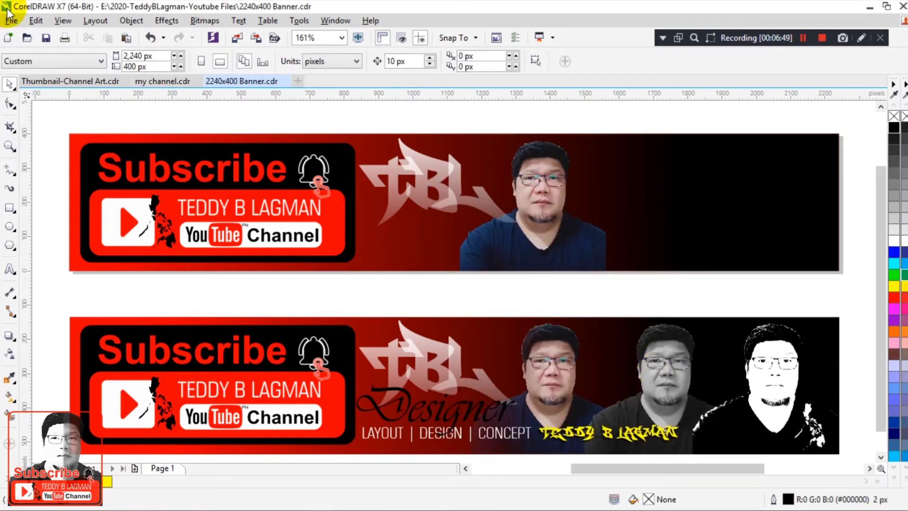
# - Import the Teddy-B&W picture from the Teddy Pictures folder and place it in the document at full size
pyautogui.click(12, 20)
pyautogui.click(40, 225)
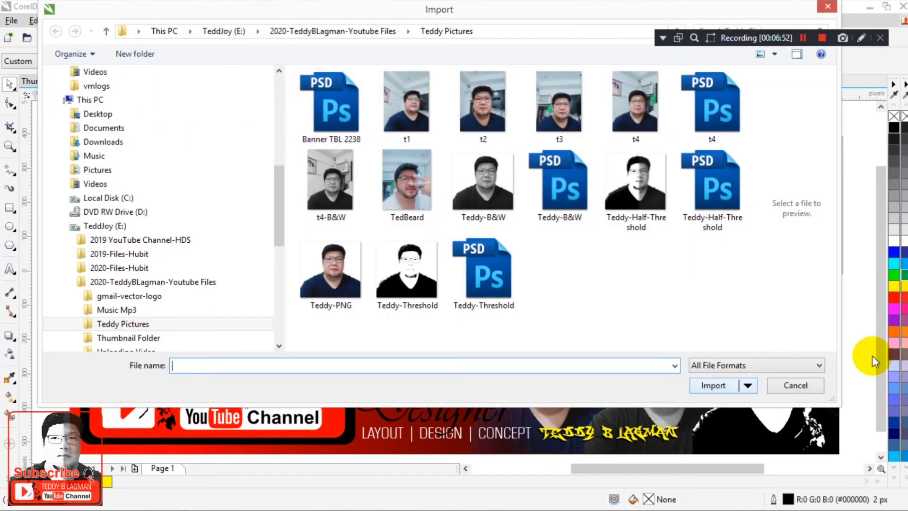
pyautogui.click(493, 187)
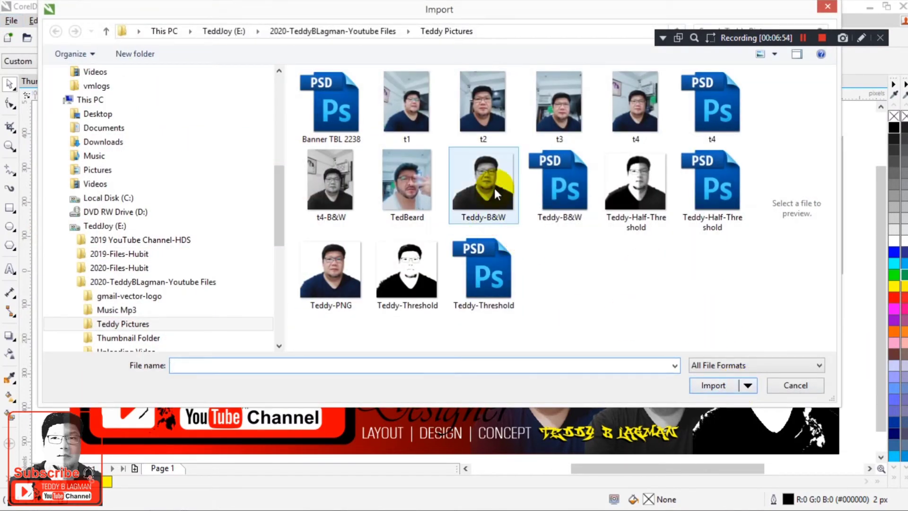
pyautogui.doubleClick(495, 188)
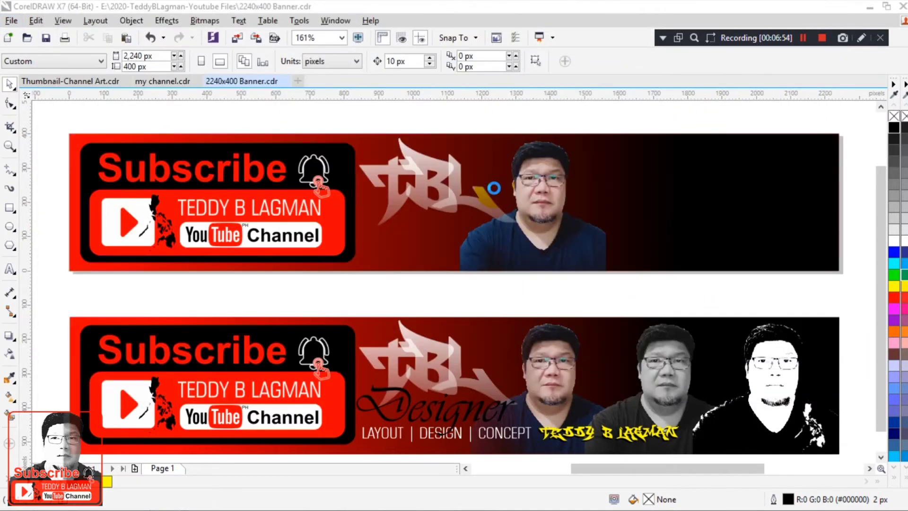
pyautogui.click(150, 121)
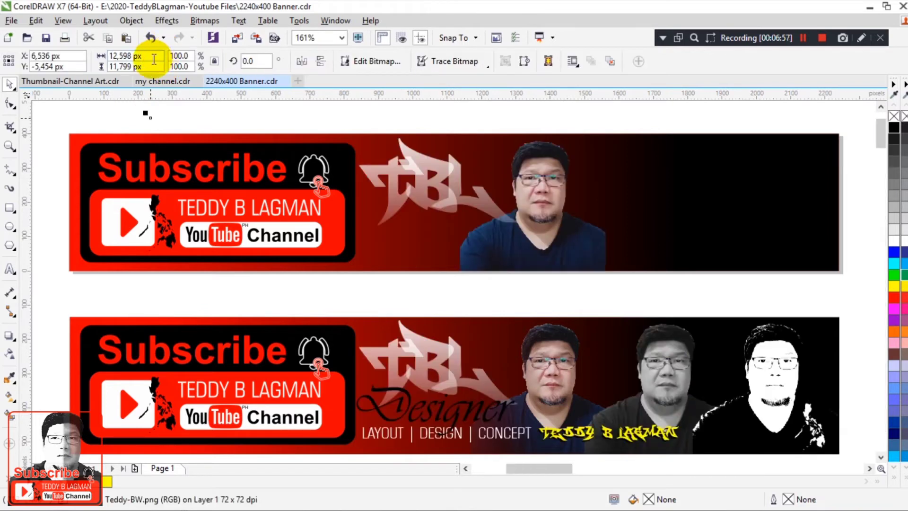
# - Set the black-and-white portrait's width to 427 px and center it on the page
pyautogui.click(152, 58)
pyautogui.moveTo(151, 57); pyautogui.dragTo(70, 57)
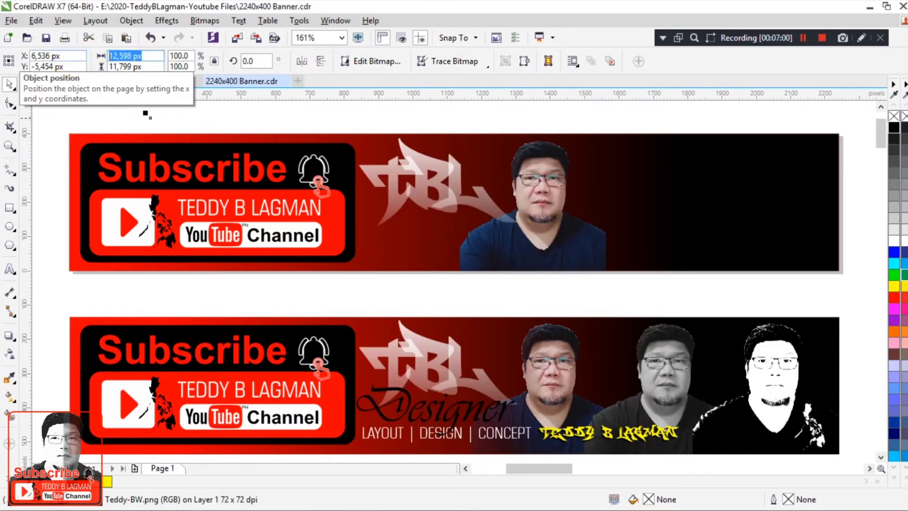
pyautogui.write('427 px')
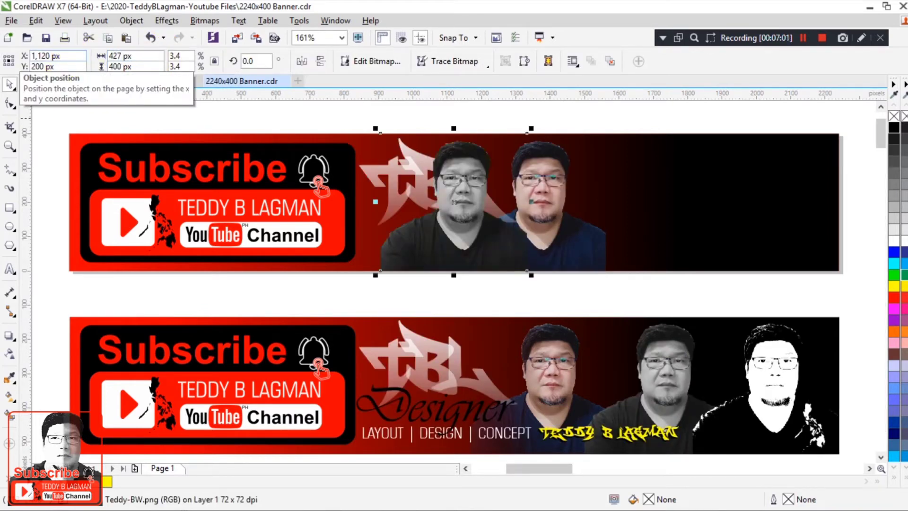
# - Shift the black-and-white portrait horizontally to X 1,670 px, beside the color portrait in the upper banner
pyautogui.press('Right')
pyautogui.press('Right')
pyautogui.press('Right')
pyautogui.press('Right')
pyautogui.press('Right')
pyautogui.press('Right')
pyautogui.press('Right')
pyautogui.press('Right')
pyautogui.press('Right')
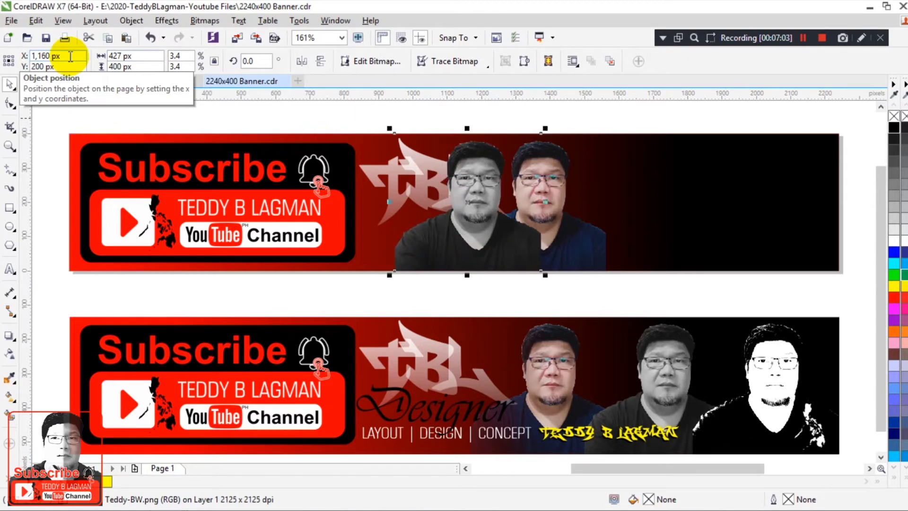
pyautogui.press('Right')
pyautogui.press('Right')
pyautogui.press('Right')
pyautogui.press('Right')
pyautogui.press('Right')
pyautogui.press('Right')
pyautogui.press('Right')
pyautogui.press('Right')
pyautogui.press('Right')
pyautogui.press('Right')
pyautogui.press('Right')
pyautogui.press('Right')
pyautogui.press('Right')
pyautogui.press('Right')
pyautogui.press('Right')
pyautogui.press('Right')
pyautogui.press('Right')
pyautogui.press('Right')
pyautogui.press('Right')
pyautogui.press('Right')
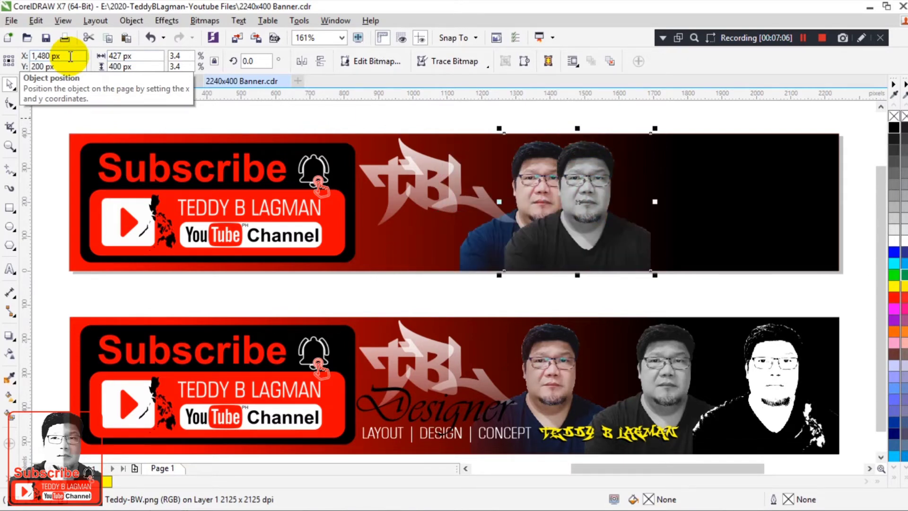
pyautogui.press('Right')
pyautogui.press('Right')
pyautogui.press('Right')
pyautogui.press('Right')
pyautogui.press('Right')
pyautogui.press('Right')
pyautogui.press('Right')
pyautogui.press('Right')
pyautogui.press('Right')
pyautogui.press('Right')
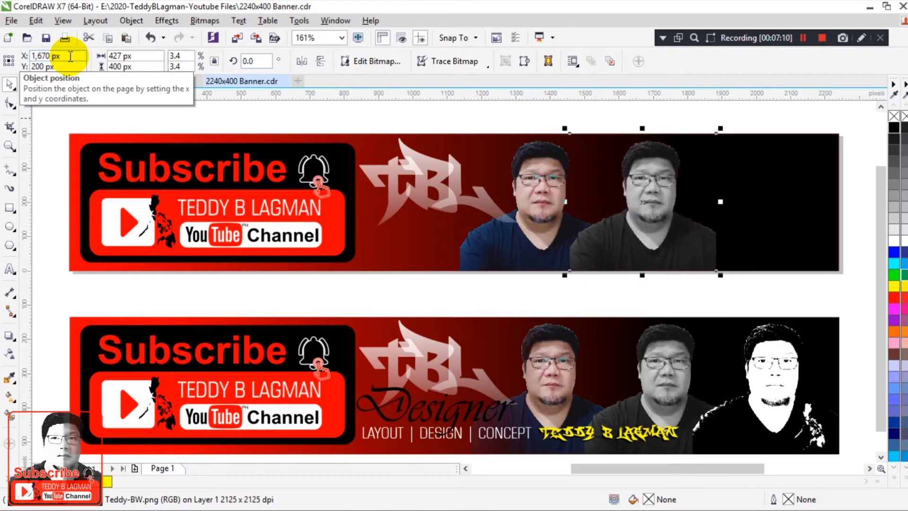
# - Import the Teddy-Half-Threshold picture from the Teddy Pictures folder and place it in the document at full size
pyautogui.click(391, 118)
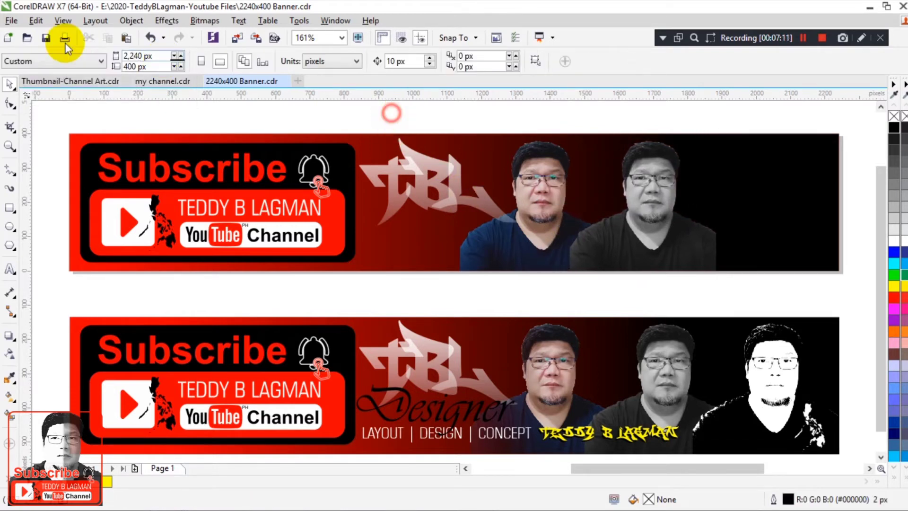
pyautogui.click(11, 20)
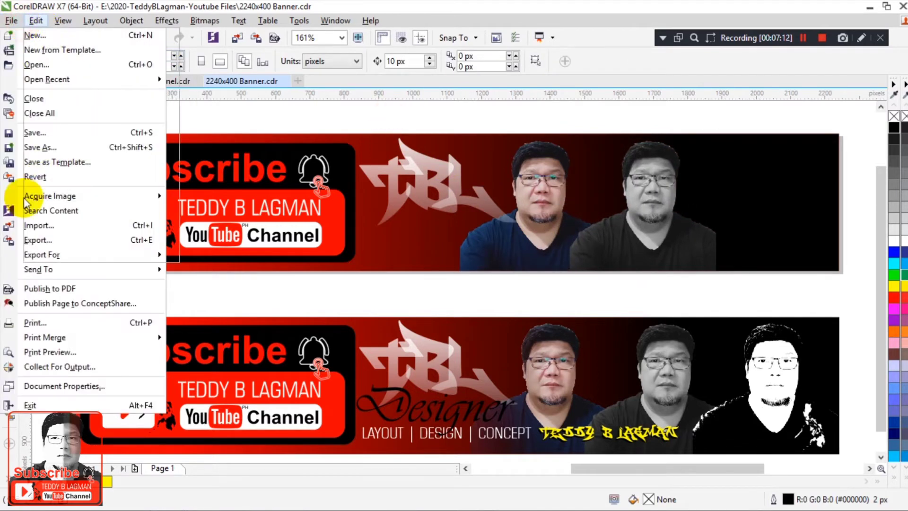
pyautogui.click(31, 226)
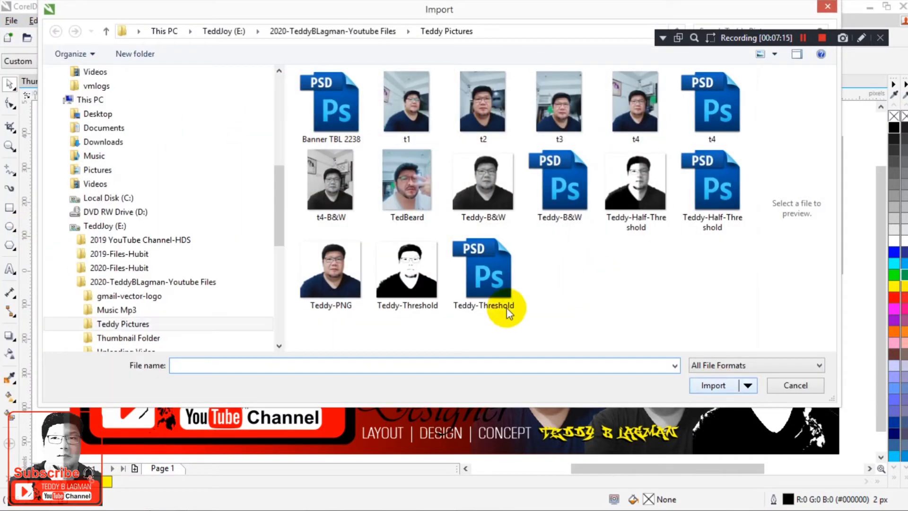
pyautogui.doubleClick(639, 194)
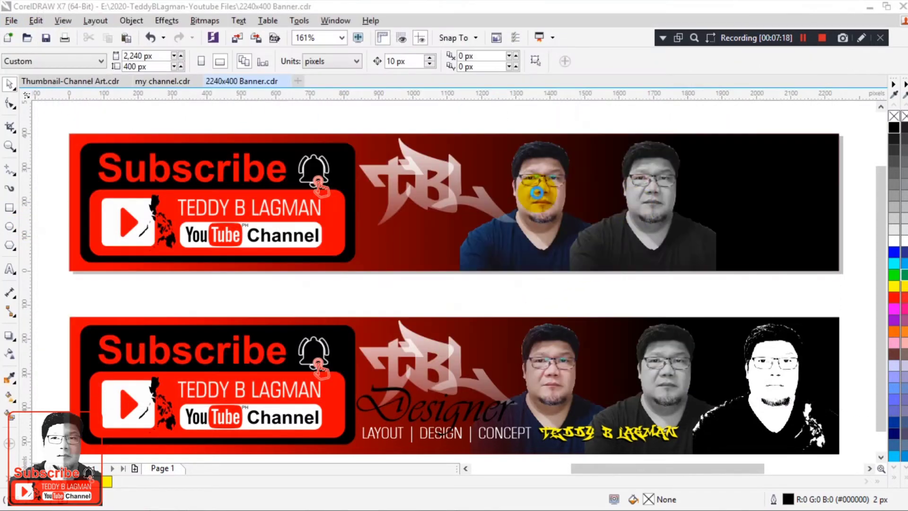
pyautogui.click(575, 208)
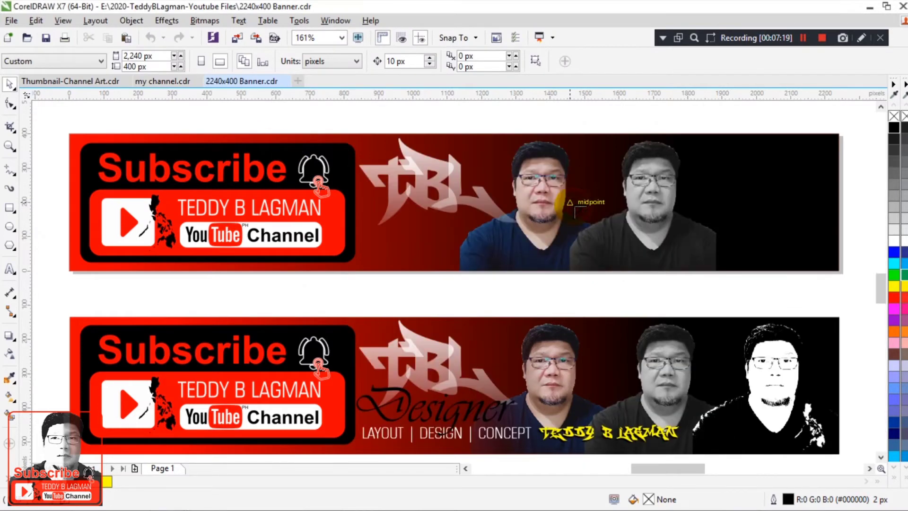
# - Set the half-threshold portrait's width to 427 px
pyautogui.click(150, 57)
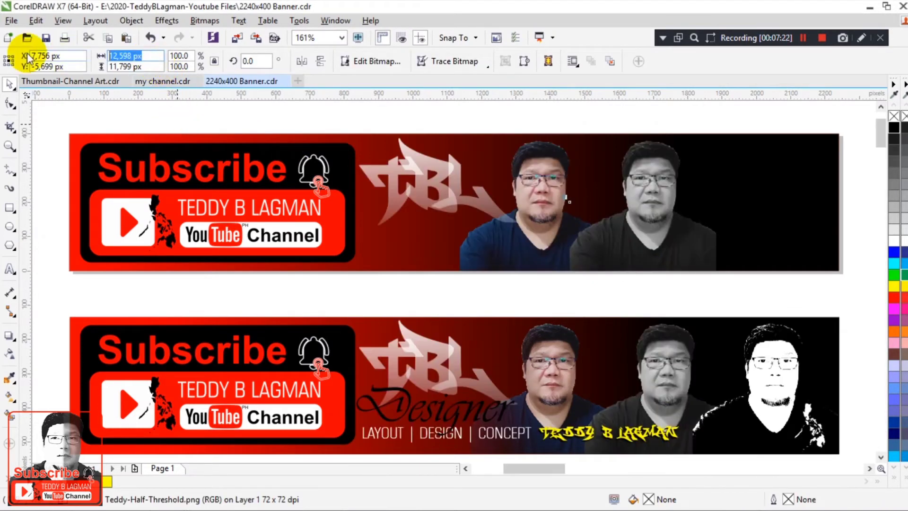
pyautogui.write('4')
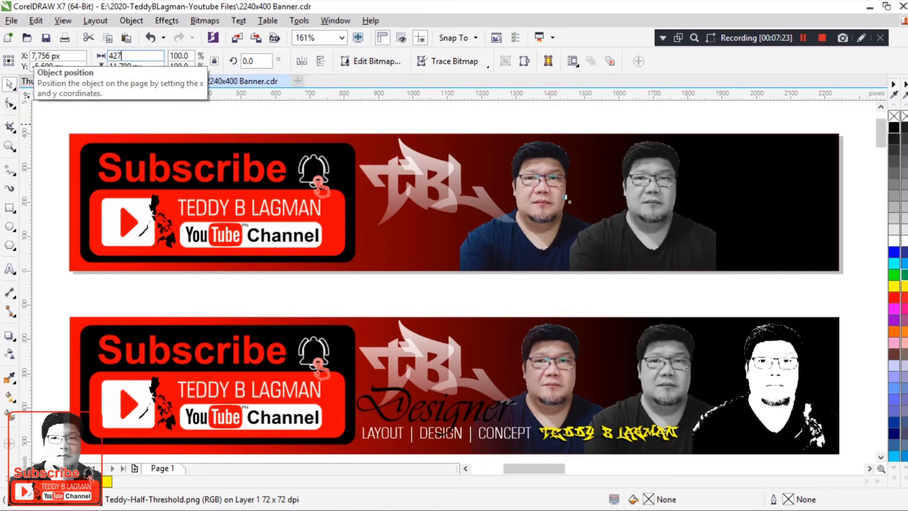
pyautogui.write('27')
pyautogui.press('Return')
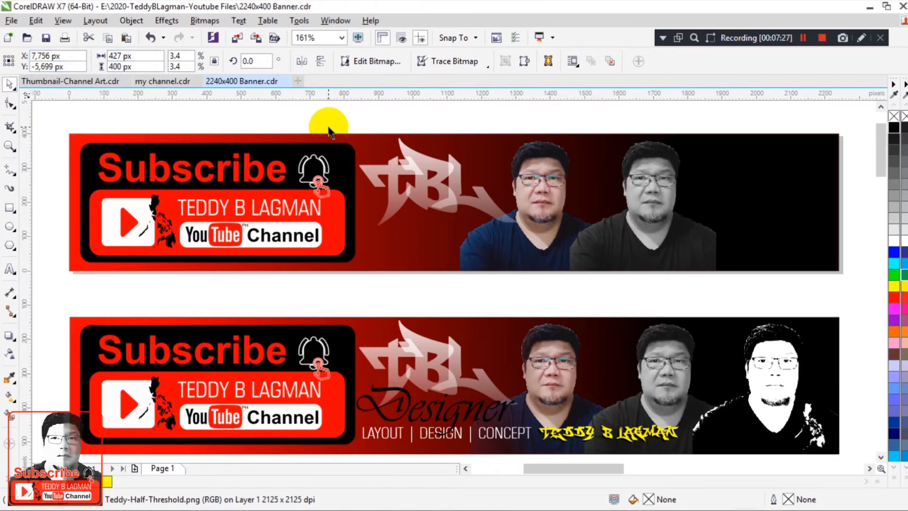
# - Center the half-threshold portrait on the page and shift it horizontally to X 2,000 px, beside the black-and-white portrait
pyautogui.press('p')
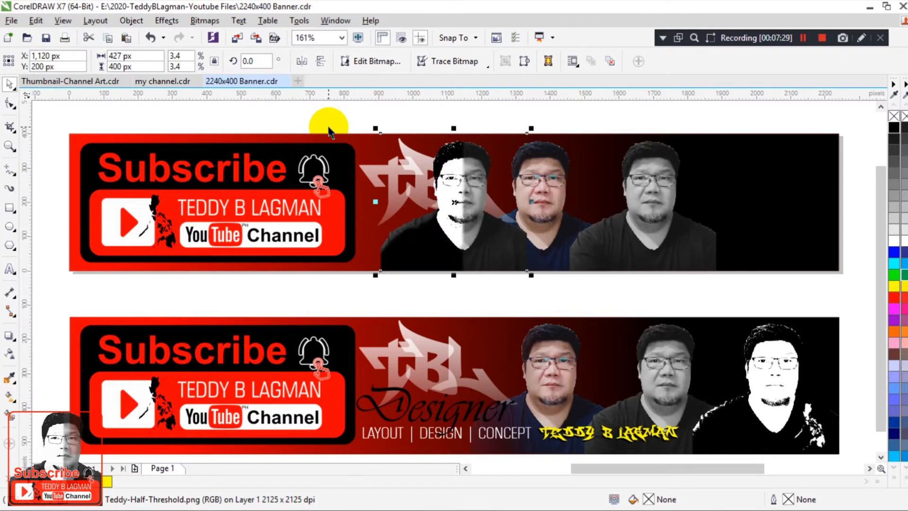
pyautogui.press('Right')
pyautogui.press('Right')
pyautogui.press('Right')
pyautogui.press('Right')
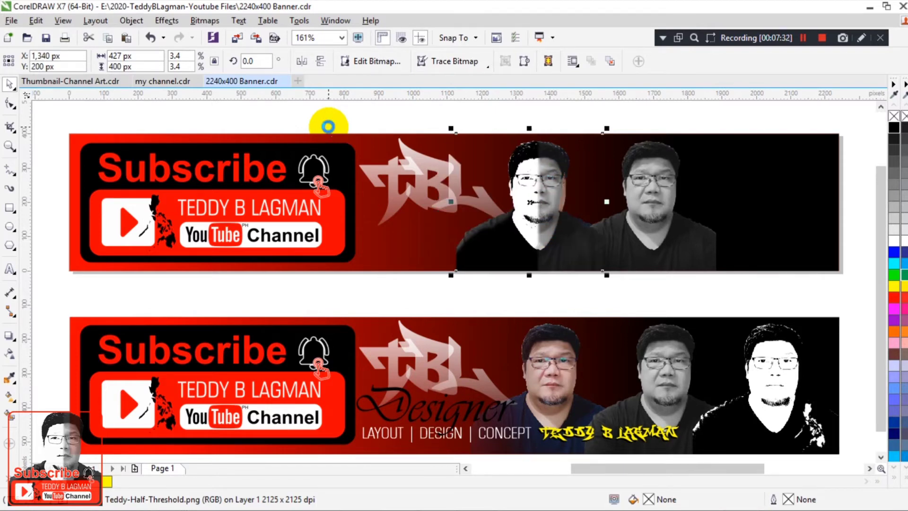
pyautogui.press('Right')
pyautogui.press('Right')
pyautogui.press('Right')
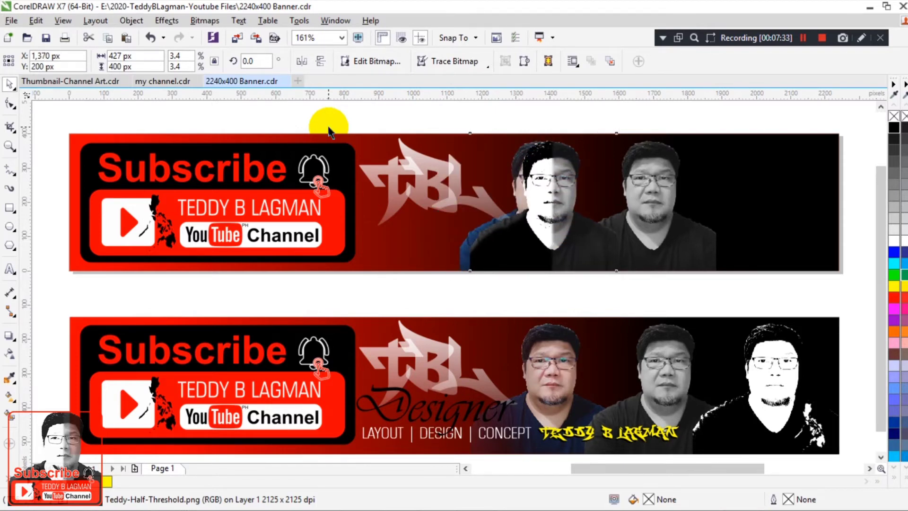
pyautogui.press('Right')
pyautogui.press('Right')
pyautogui.press('Right')
pyautogui.press('Right')
pyautogui.press('Right')
pyautogui.press('Right')
pyautogui.press('Right')
pyautogui.press('Right')
pyautogui.press('Right')
pyautogui.press('Right')
pyautogui.press('Right')
pyautogui.press('Right')
pyautogui.press('Right')
pyautogui.press('Right')
pyautogui.press('Right')
pyautogui.press('Right')
pyautogui.press('Right')
pyautogui.press('Right')
pyautogui.press('Right')
pyautogui.press('Right')
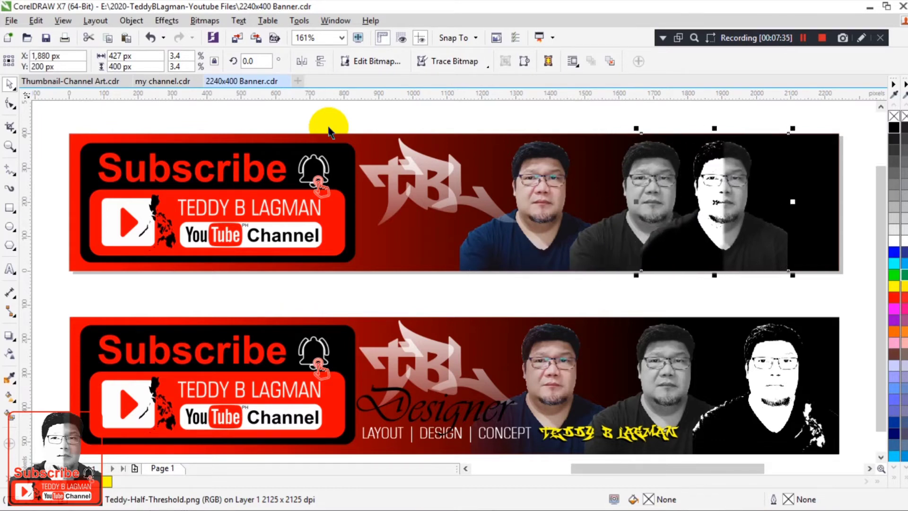
pyautogui.press('Right')
pyautogui.press('Right')
pyautogui.press('Right')
pyautogui.press('Right')
pyautogui.press('Right')
pyautogui.press('Right')
pyautogui.press('Right')
pyautogui.press('Right')
pyautogui.press('Right')
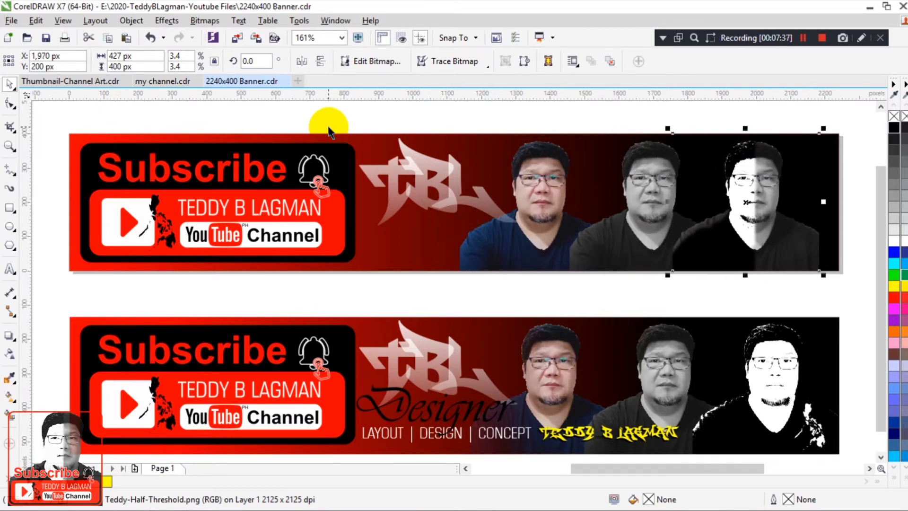
pyautogui.press('Right')
pyautogui.press('Right')
pyautogui.press('Right')
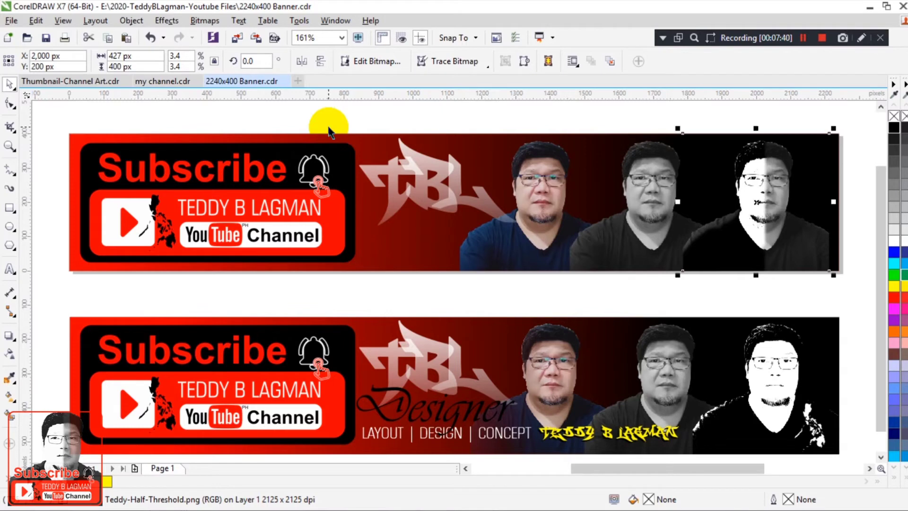
# - Shift all three portraits in the upper banner together 30 px to the right
pyautogui.moveTo(422, 120); pyautogui.dragTo(846, 292)
pyautogui.press('Right')
pyautogui.press('Right')
pyautogui.press('Right')
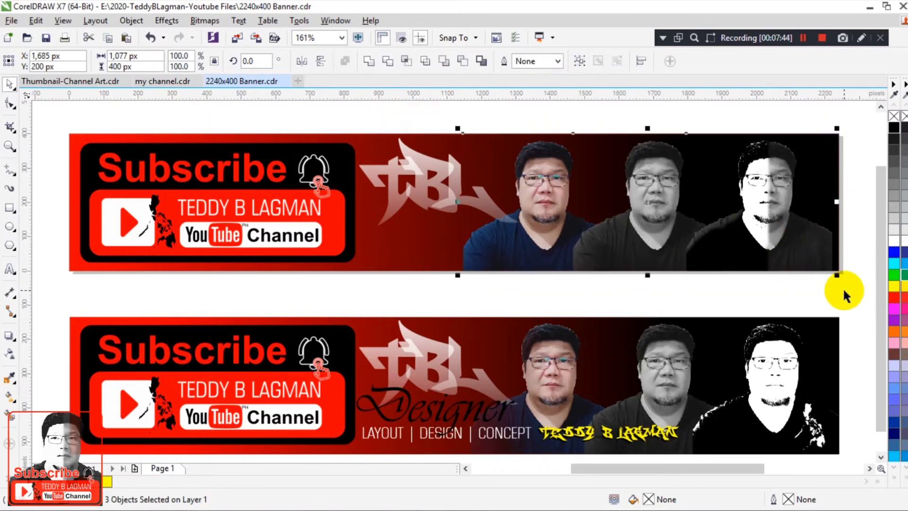
pyautogui.click(864, 312)
# - Move the white map shape from the lower banner onto the half-threshold portrait's sleeve, at about X 2,171 px, Y 85 px
pyautogui.click(807, 410)
pyautogui.moveTo(807, 410); pyautogui.dragTo(821, 245)
pyautogui.rightClick(821, 245)
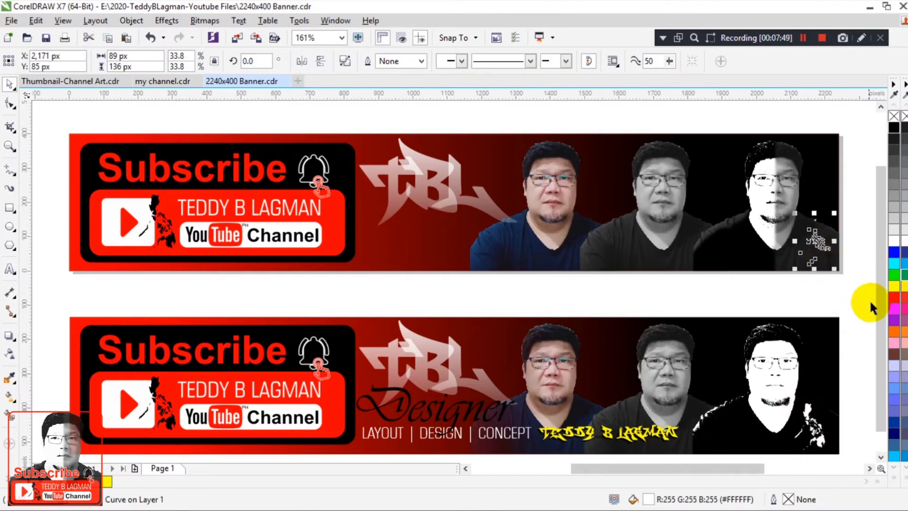
pyautogui.rightClick(818, 241)
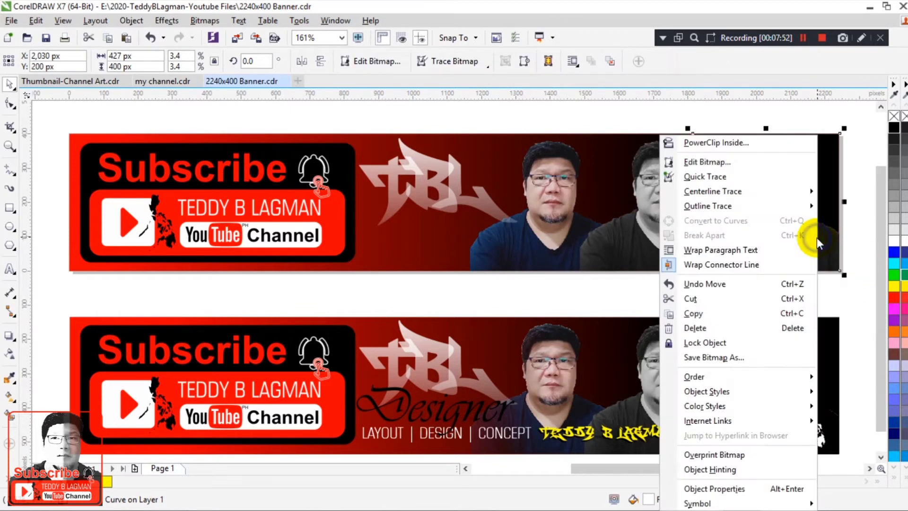
pyautogui.click(867, 187)
# - Bring the white map shape on the half-threshold portrait to the front of the page and save the document
pyautogui.moveTo(867, 187); pyautogui.dragTo(755, 295)
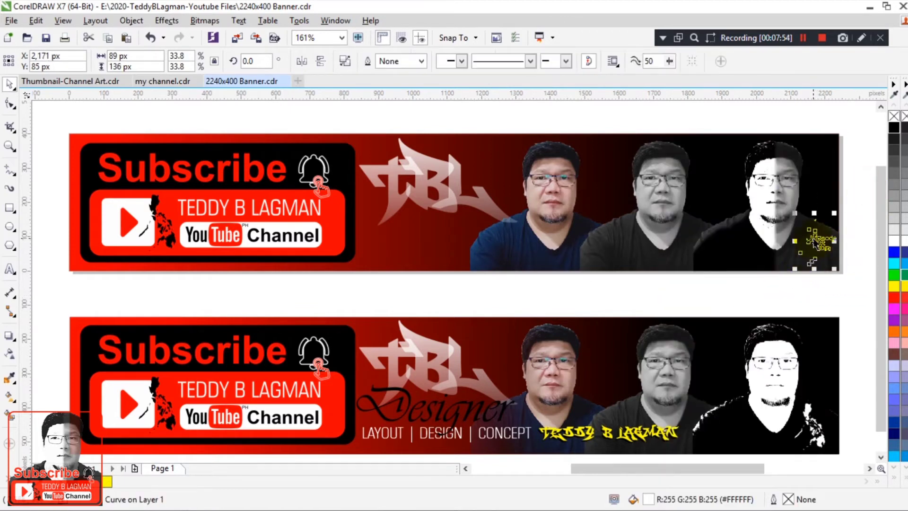
pyautogui.rightClick(814, 238)
pyautogui.moveTo(867, 184); pyautogui.dragTo(804, 284)
pyautogui.rightClick(814, 280)
pyautogui.moveTo(700, 363)
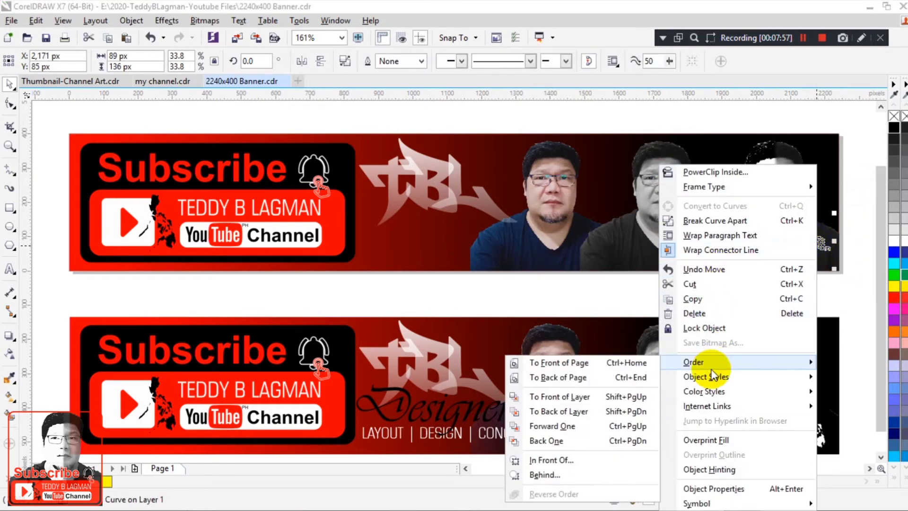
pyautogui.click(626, 362)
pyautogui.click(759, 305)
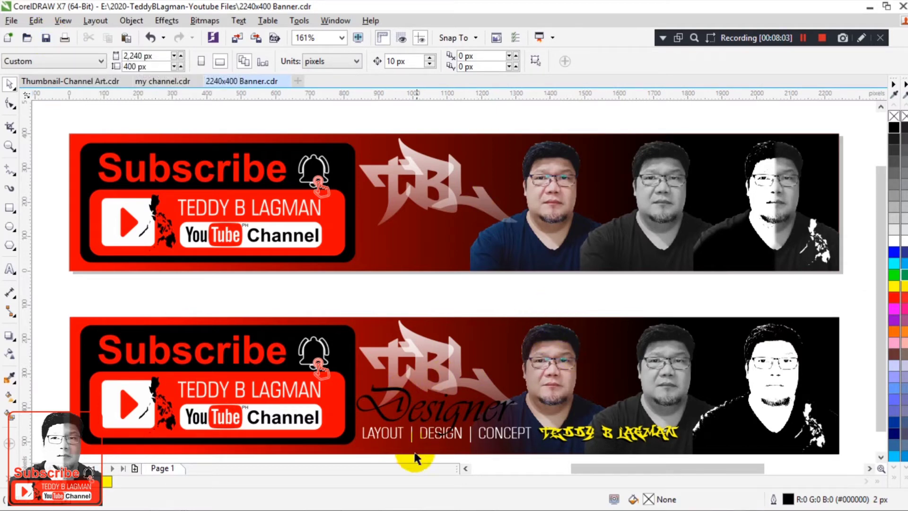
pyautogui.hotkey('ctrl', 's')
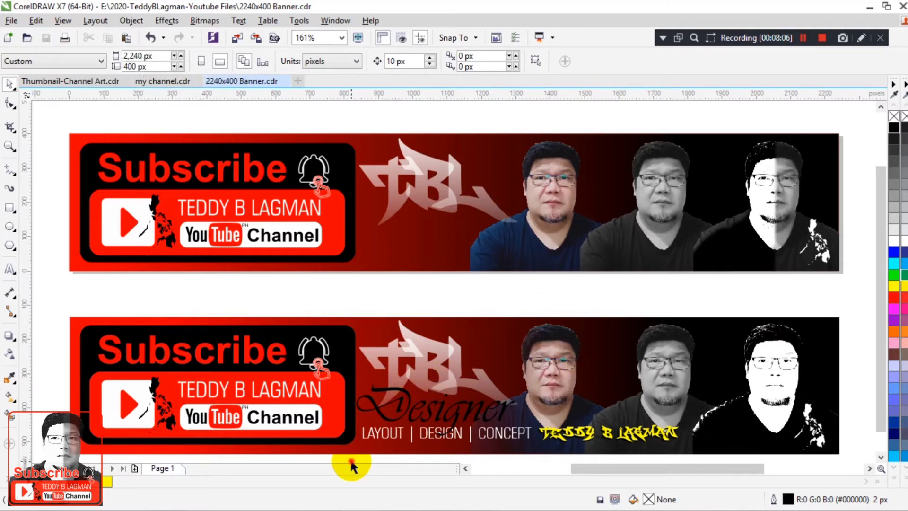
# - Try moving the Designer lettering, the tagline and the yellow name lettering from the lower banner into the upper one, and undo the move
pyautogui.moveTo(342, 464); pyautogui.dragTo(768, 378)
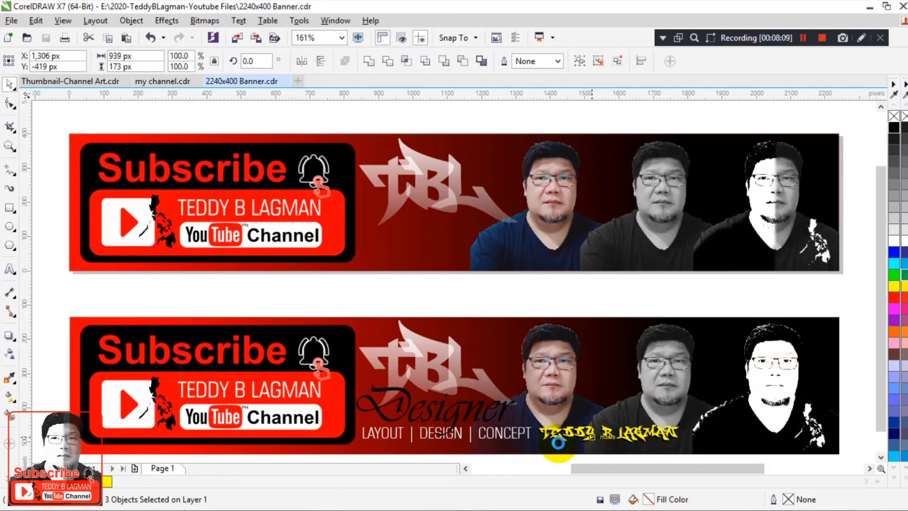
pyautogui.click(519, 415)
pyautogui.moveTo(536, 262); pyautogui.dragTo(526, 236)
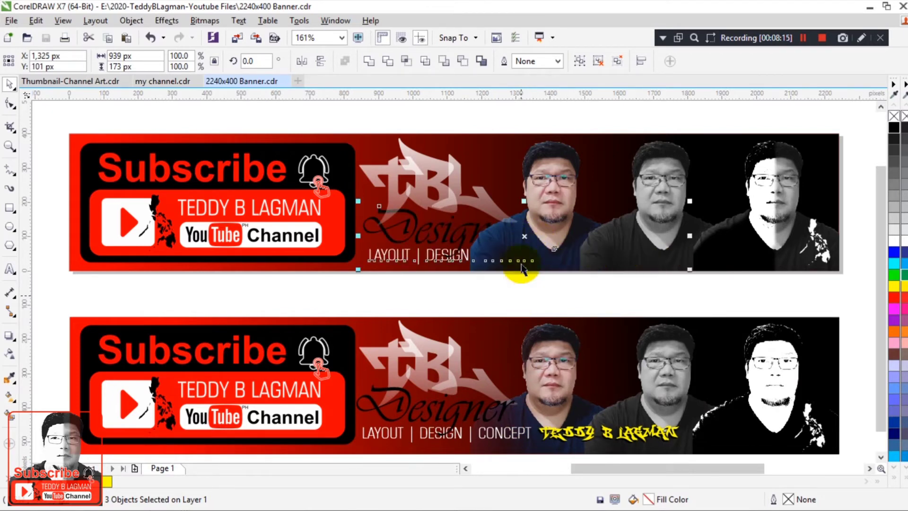
pyautogui.rightClick(526, 236)
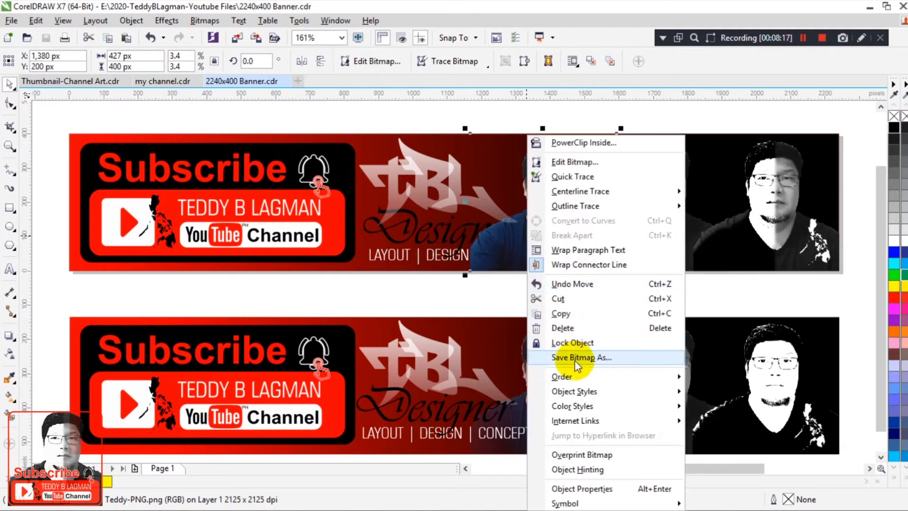
pyautogui.moveTo(576, 376)
pyautogui.click(481, 310)
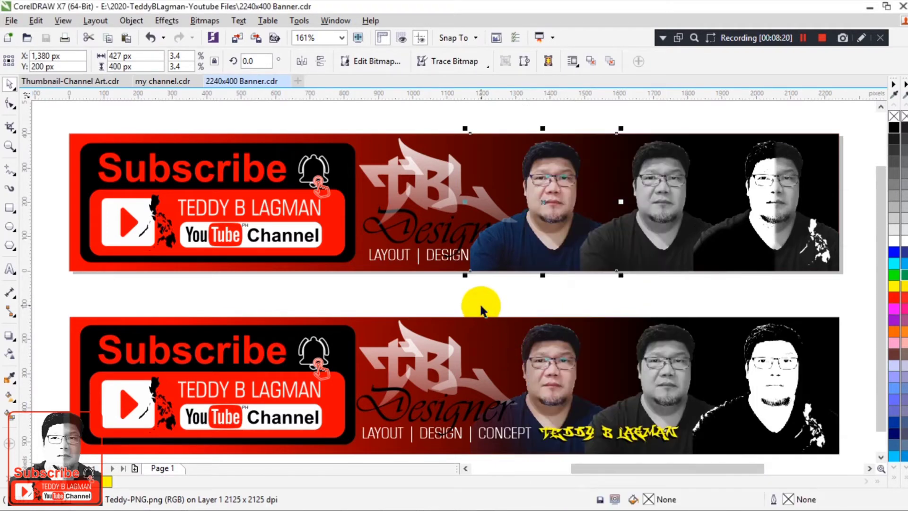
pyautogui.hotkey('ctrl', 'z')
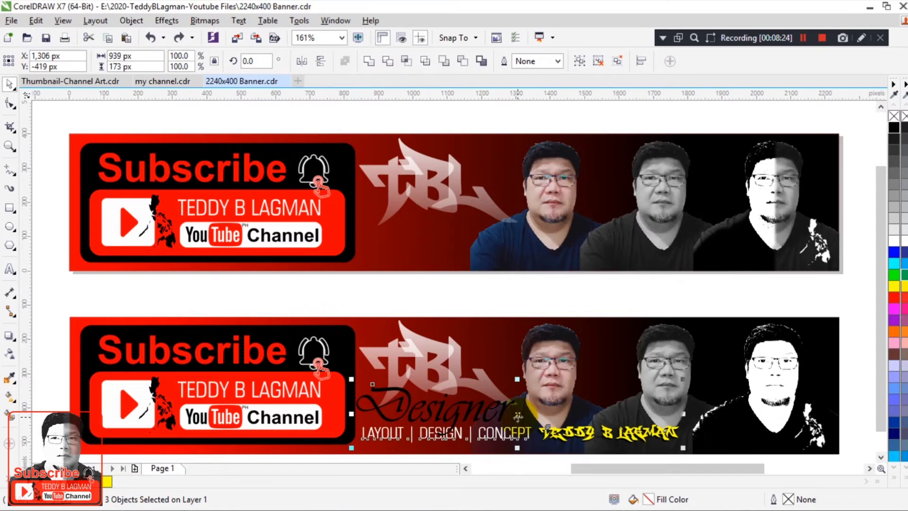
# - Try moving the three lettering objects straight up to Y 105 px and reordering to the front of the page, and undo both changes
pyautogui.moveTo(517, 417); pyautogui.dragTo(517, 237)
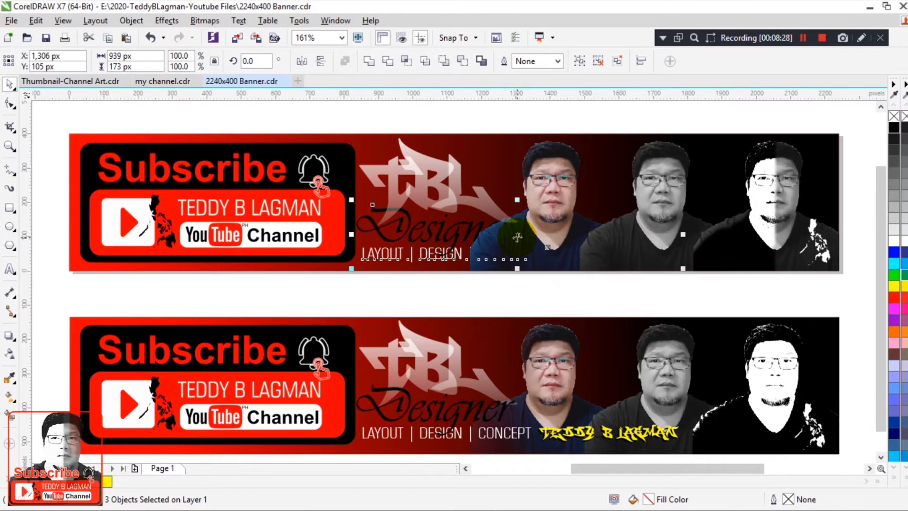
pyautogui.rightClick(517, 237)
pyautogui.moveTo(563, 376)
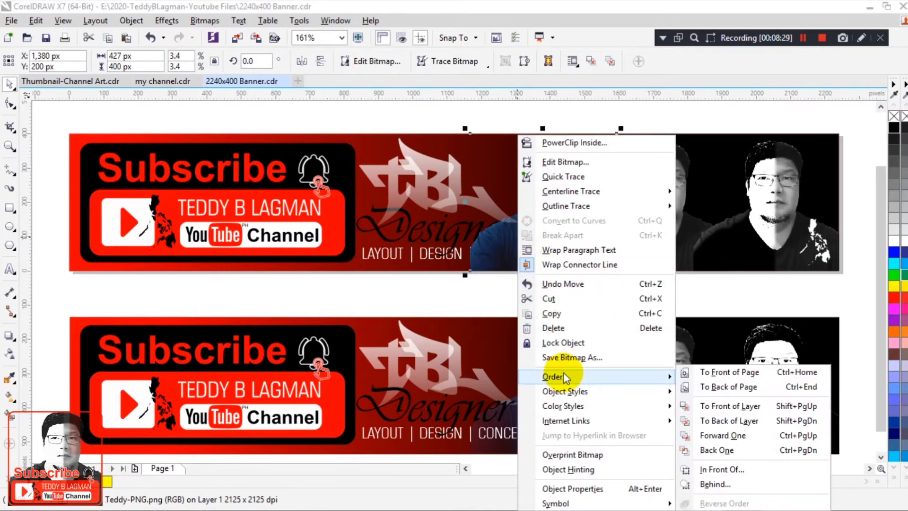
pyautogui.click(687, 374)
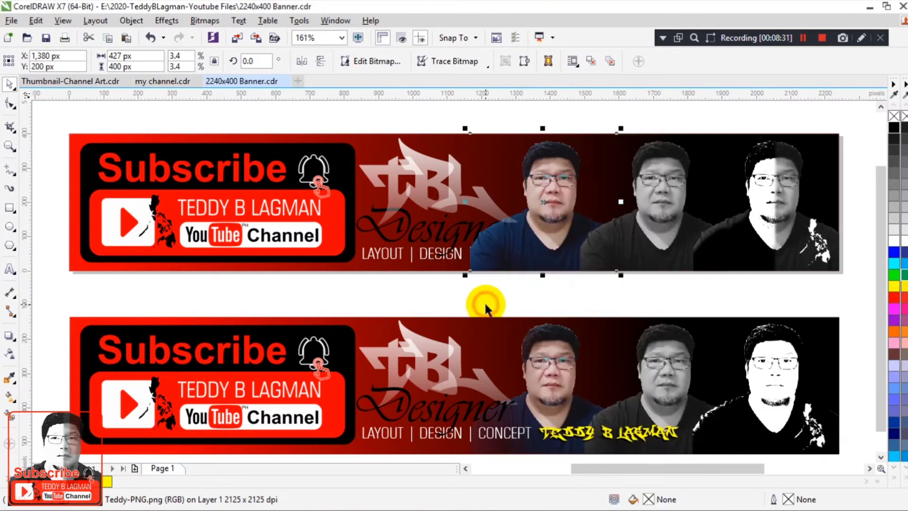
pyautogui.hotkey('ctrl', 'z')
pyautogui.hotkey('ctrl', 'z')
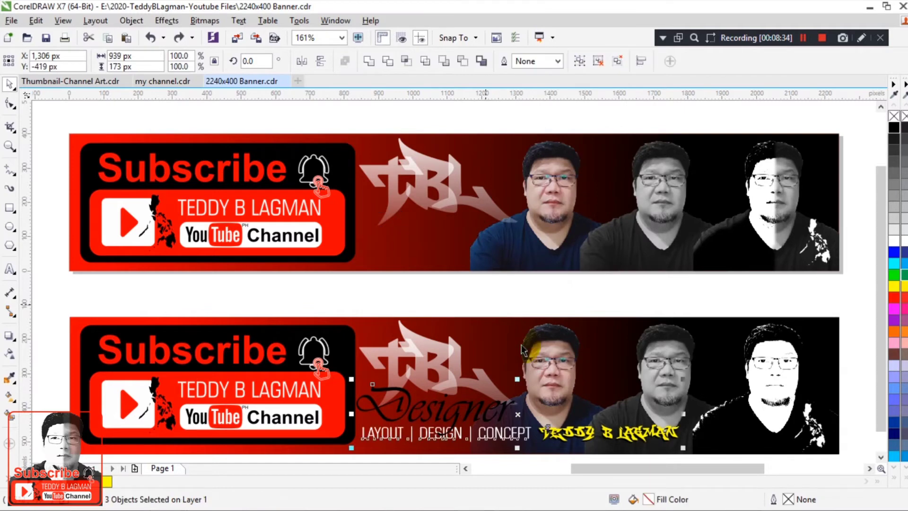
# - Move the Designer, tagline and yellow name lettering from the lower banner straight up to about X 1,306 px, Y 113 px in the upper banner
pyautogui.moveTo(515, 416); pyautogui.dragTo(514, 234)
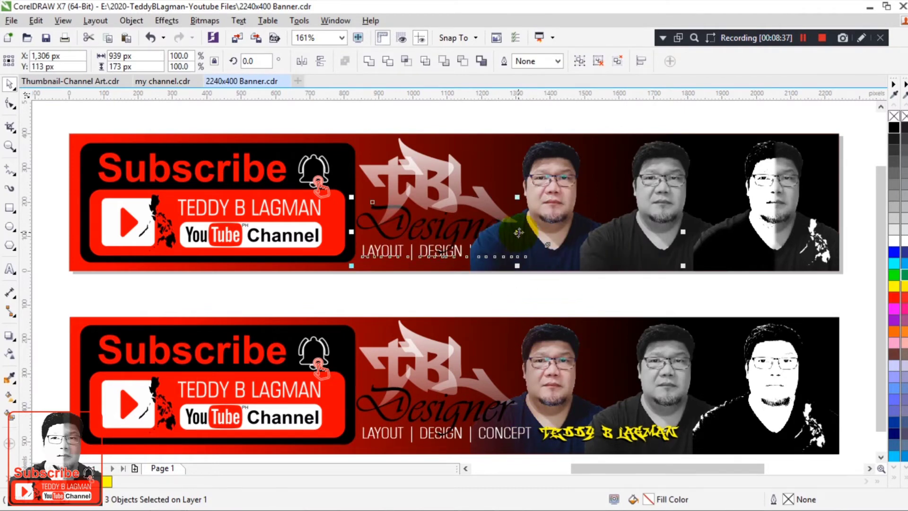
pyautogui.rightClick(518, 233)
pyautogui.click(466, 306)
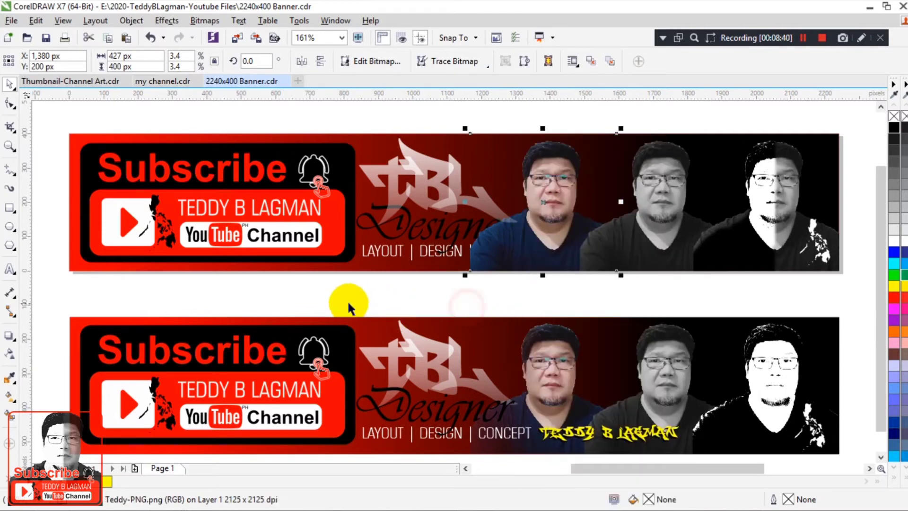
# - Bring the Designer, tagline and yellow name lettering in the upper banner to the front of the page, above the portraits
pyautogui.moveTo(338, 295); pyautogui.dragTo(785, 197)
pyautogui.rightClick(518, 232)
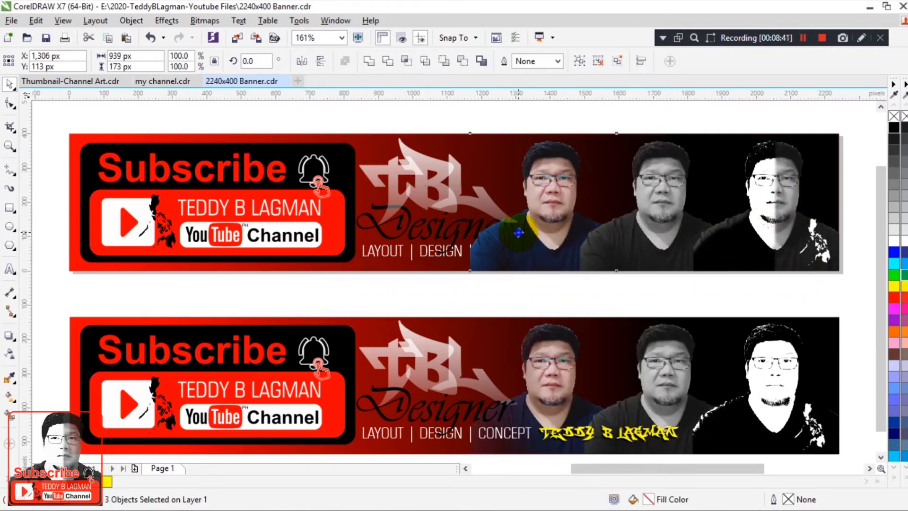
pyautogui.click(450, 304)
pyautogui.moveTo(343, 293); pyautogui.dragTo(776, 190)
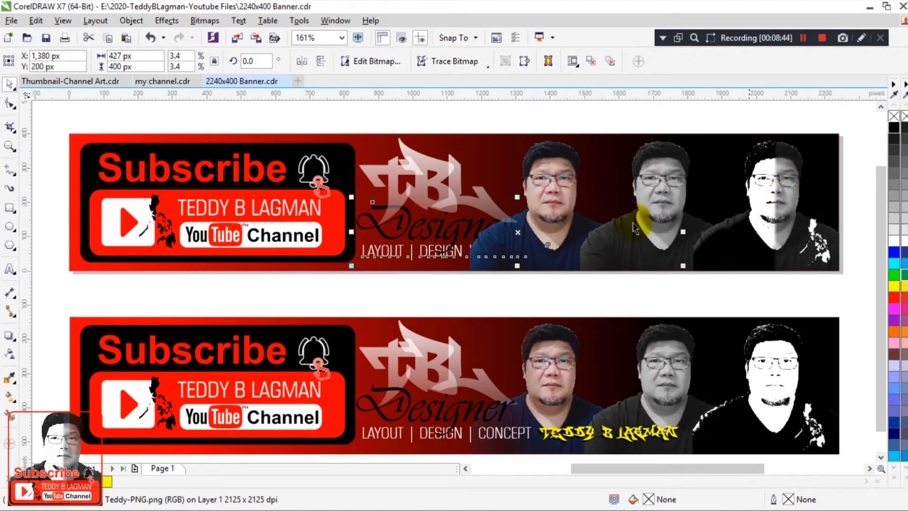
pyautogui.rightClick(444, 212)
pyautogui.moveTo(503, 376)
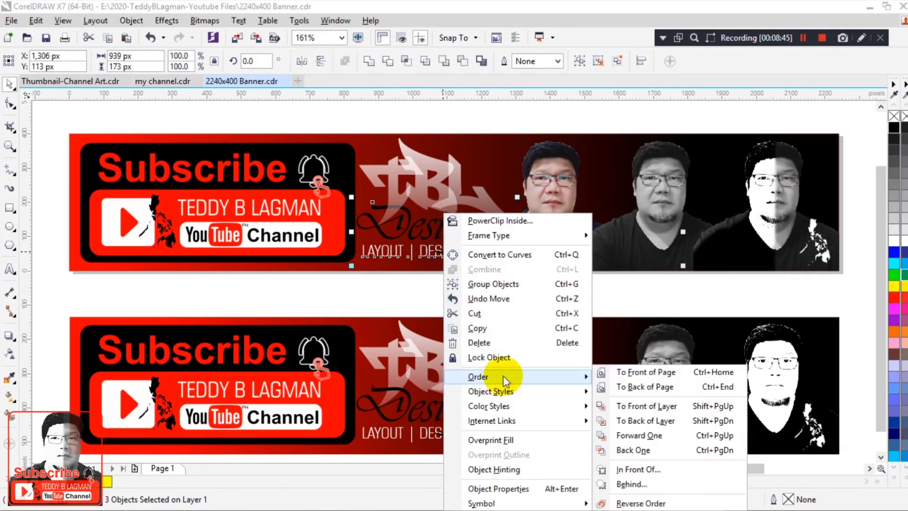
pyautogui.click(643, 373)
pyautogui.click(518, 312)
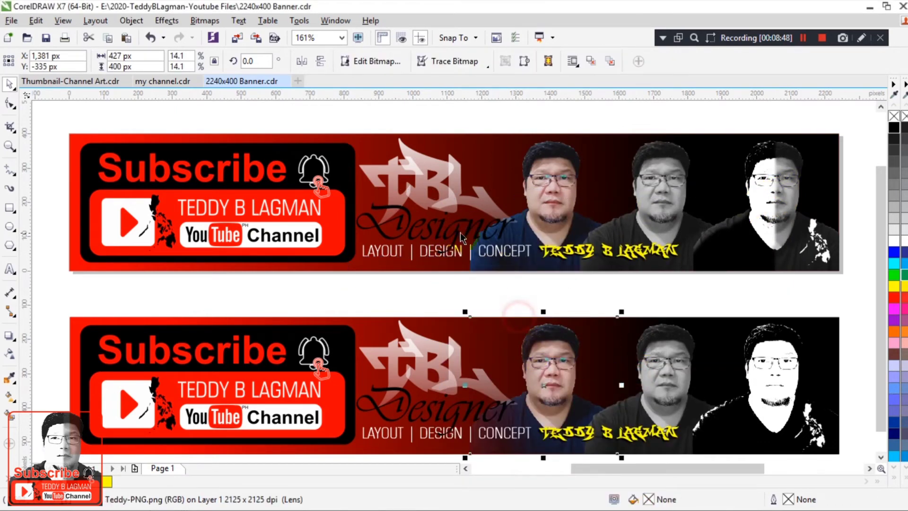
# - Nudge the black Designer lettering in the upper banner 10 px to the right, to X 1,076 px
pyautogui.click(453, 232)
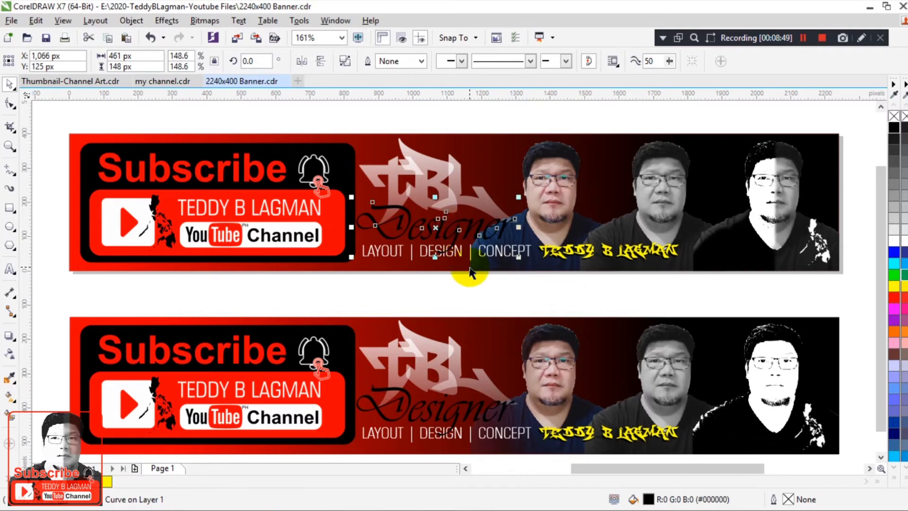
pyautogui.press('Right')
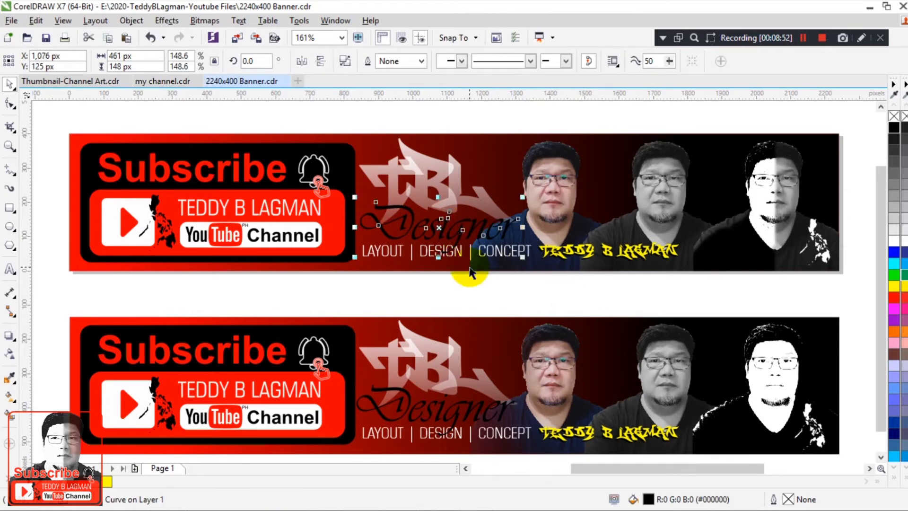
pyautogui.click(486, 293)
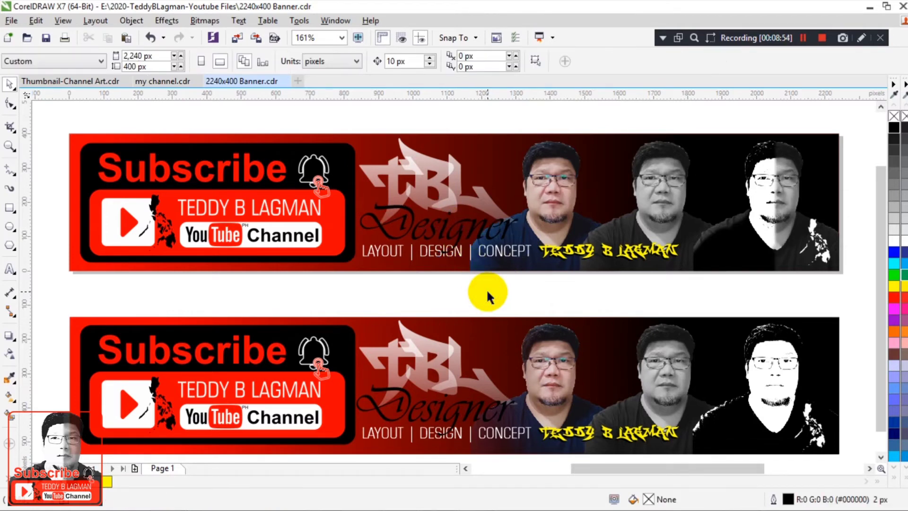
# - Delete the entire lower reference banner and save the document
pyautogui.scroll(-2, 487, 288)
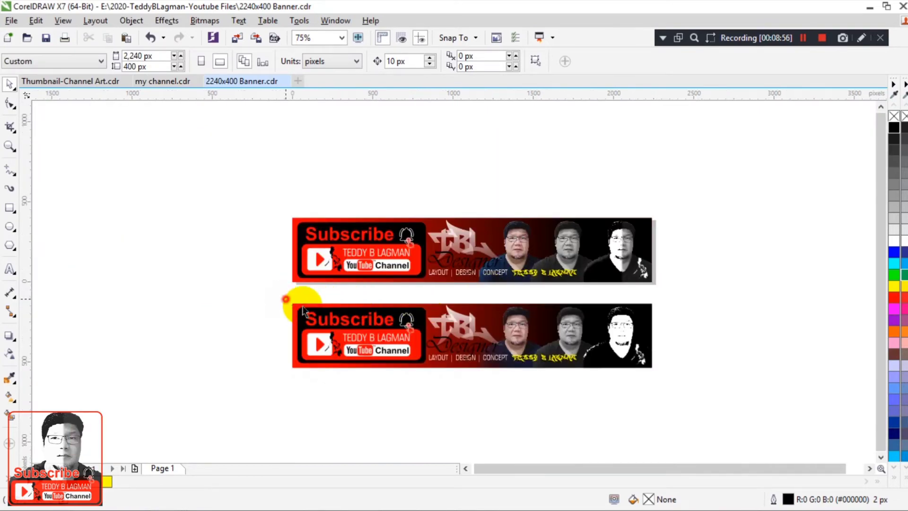
pyautogui.moveTo(286, 299); pyautogui.dragTo(699, 423)
pyautogui.press('Delete')
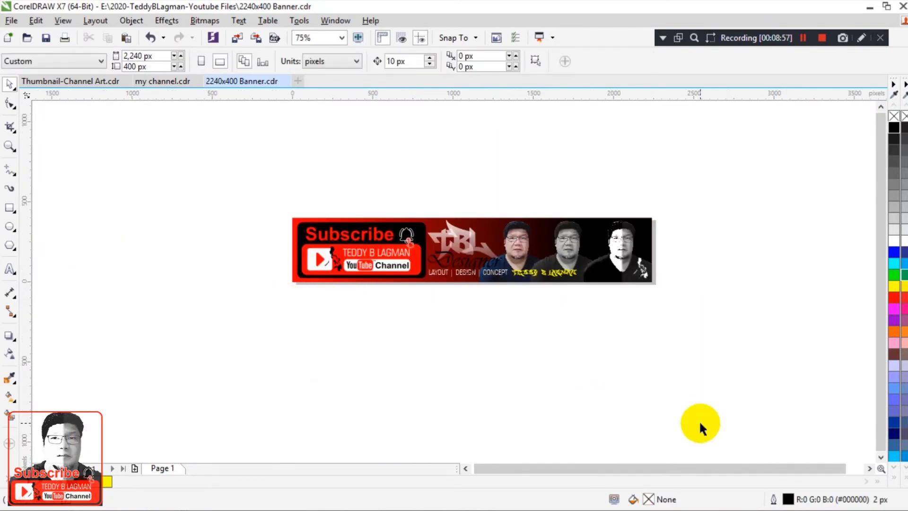
pyautogui.hotkey('shift', 'F4')
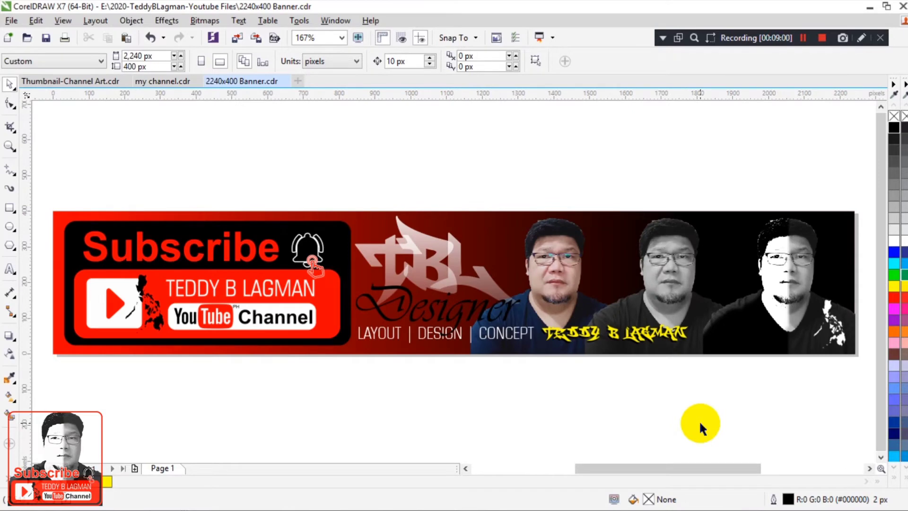
pyautogui.hotkey('ctrl', 's')
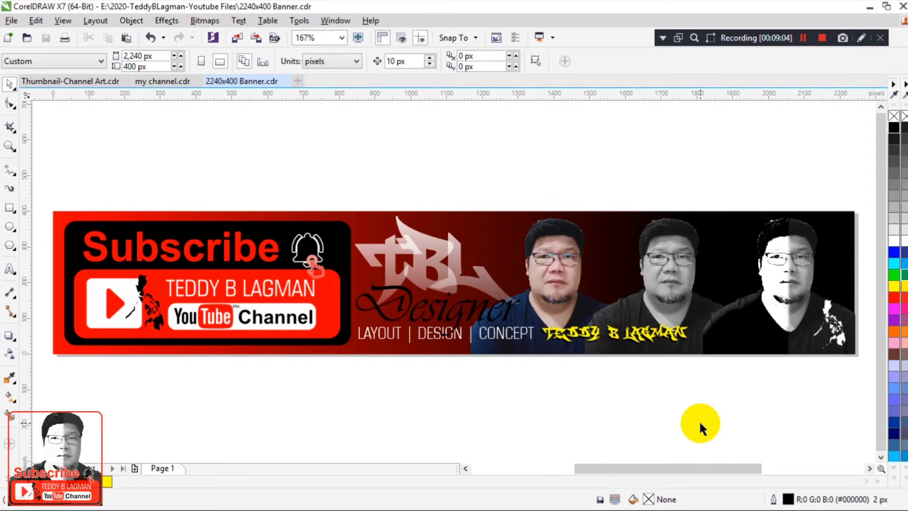
# - Preview the finished channel banner full screen to check its overall layout
pyautogui.press('F9')
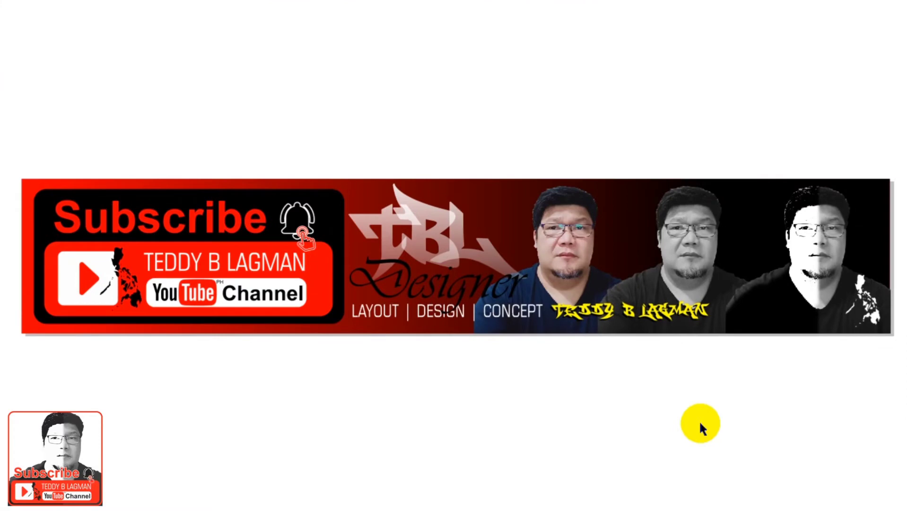
pyautogui.press('Escape')
# - Select all banner objects and export them as a PNG named 2240x400 Banner-Channel Art into the channel's YouTube files folder
pyautogui.scroll(-2, 698, 419)
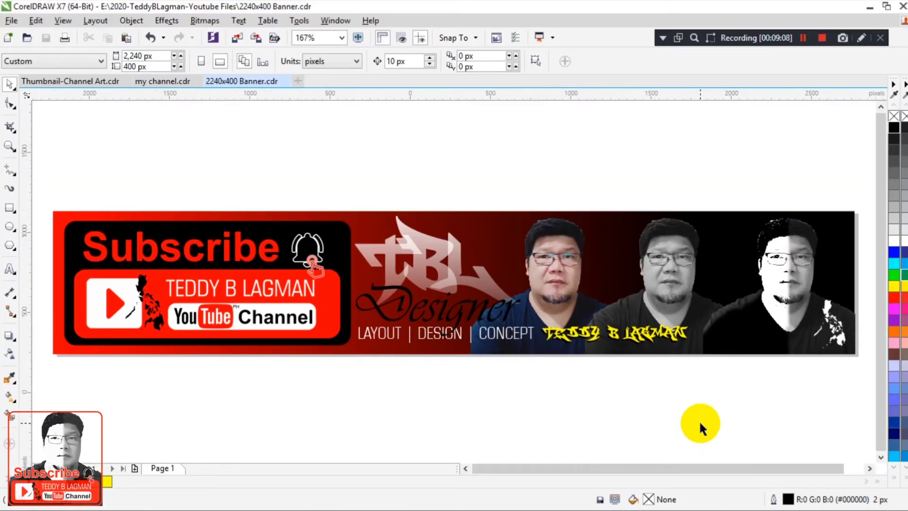
pyautogui.moveTo(358, 313); pyautogui.dragTo(849, 420)
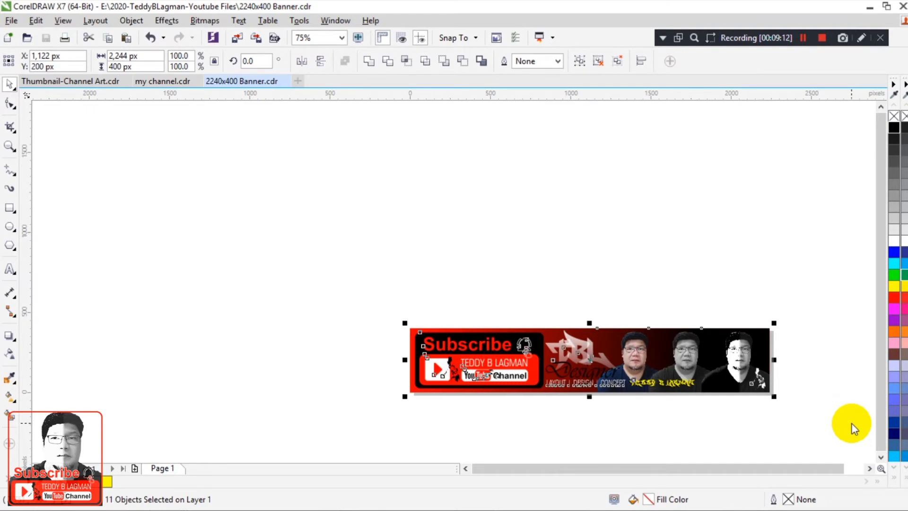
pyautogui.hotkey('ctrl', 'e')
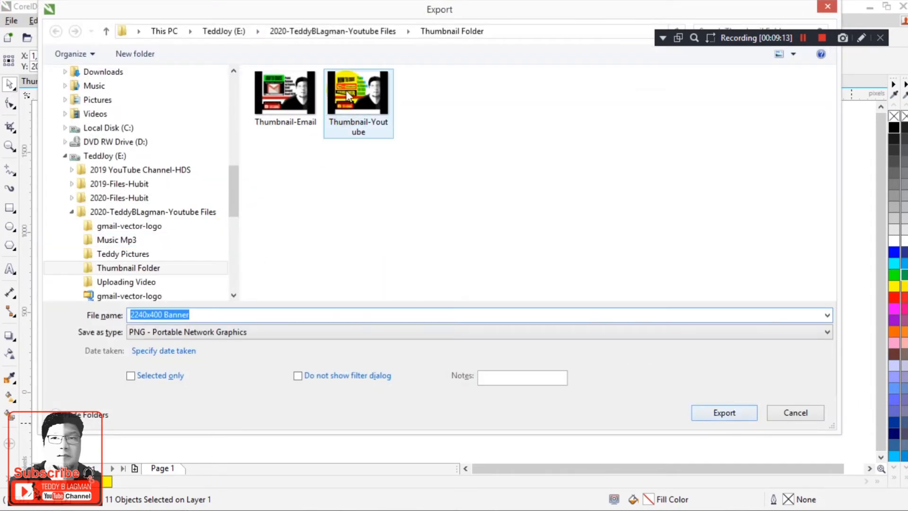
pyautogui.click(354, 32)
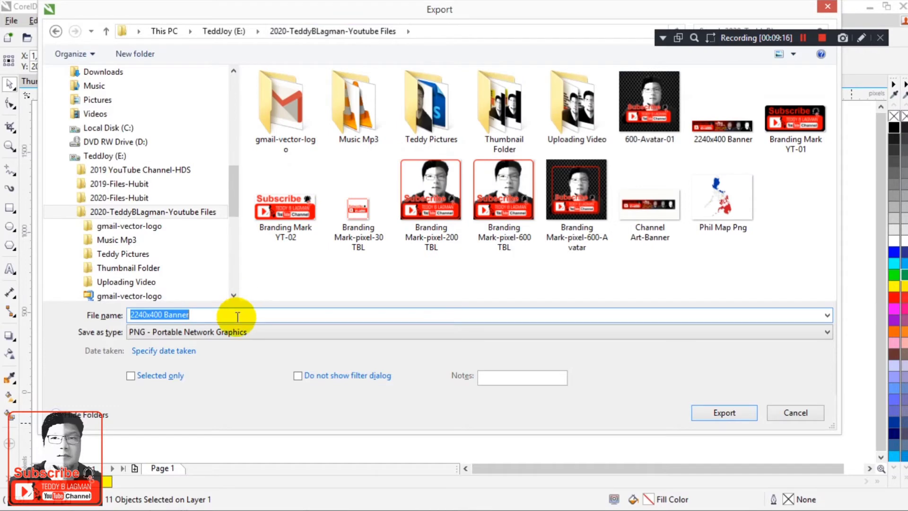
pyautogui.click(237, 317)
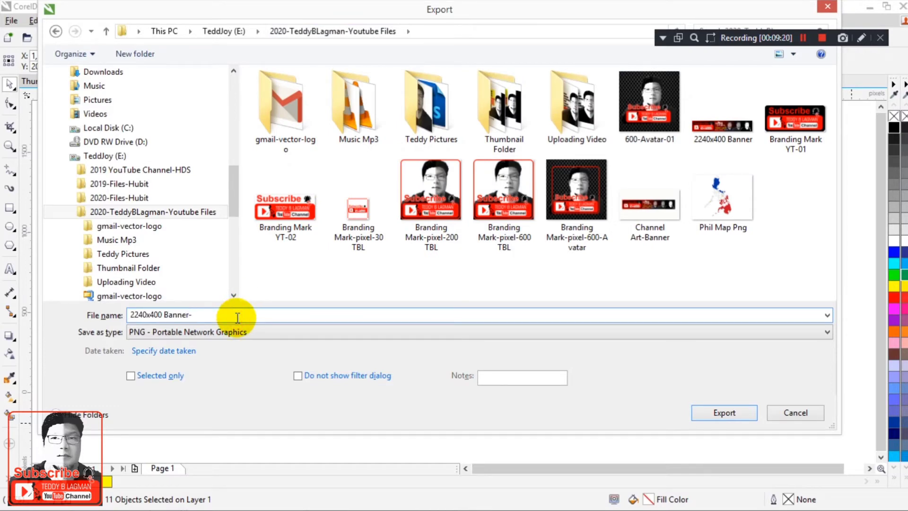
pyautogui.write('-c')
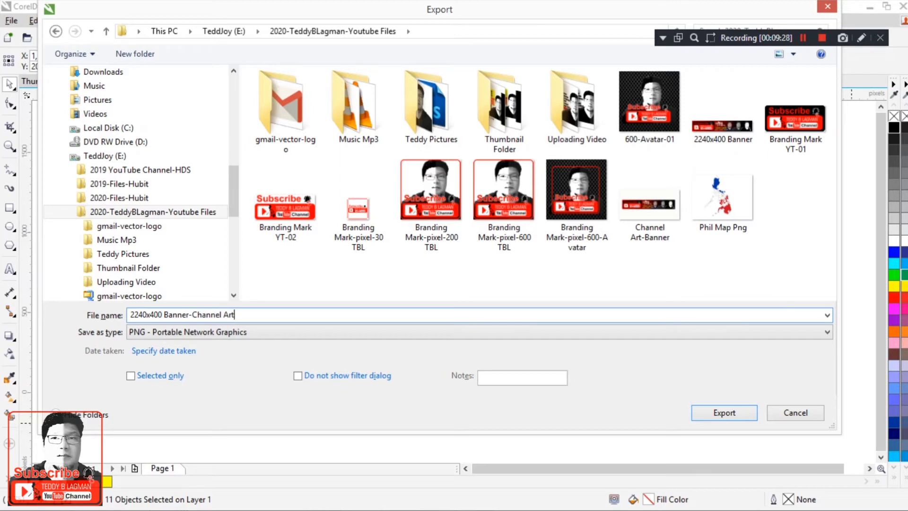
pyautogui.press('Return')
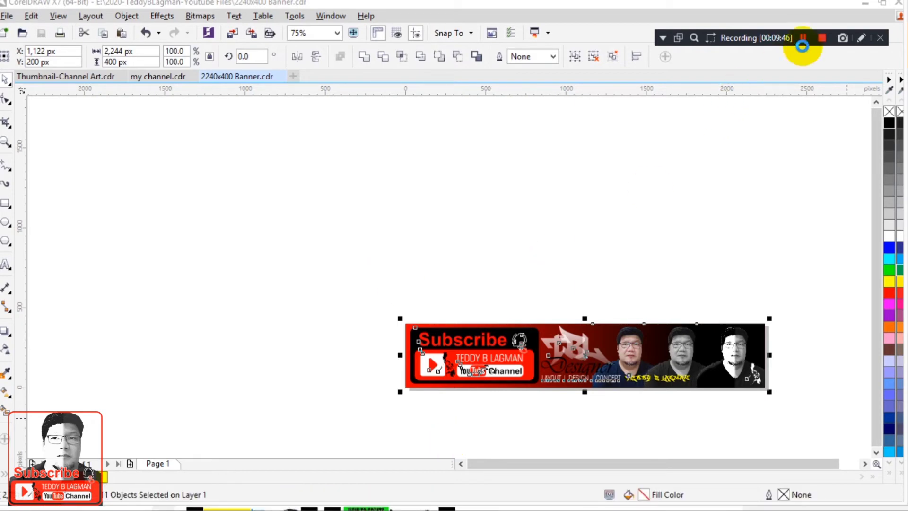
# - Complete the PNG export with RGB Color (24-bit) and transparency, and deselect the banner
pyautogui.click(803, 37)
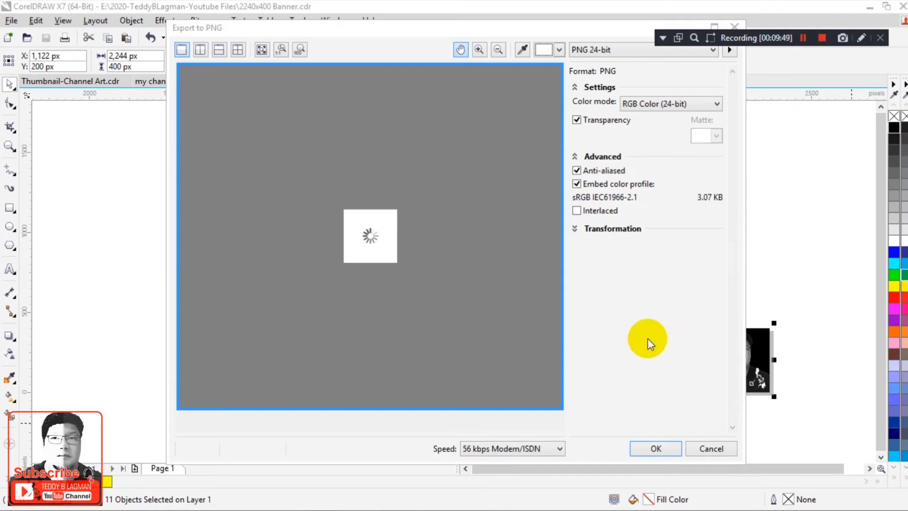
pyautogui.click(646, 448)
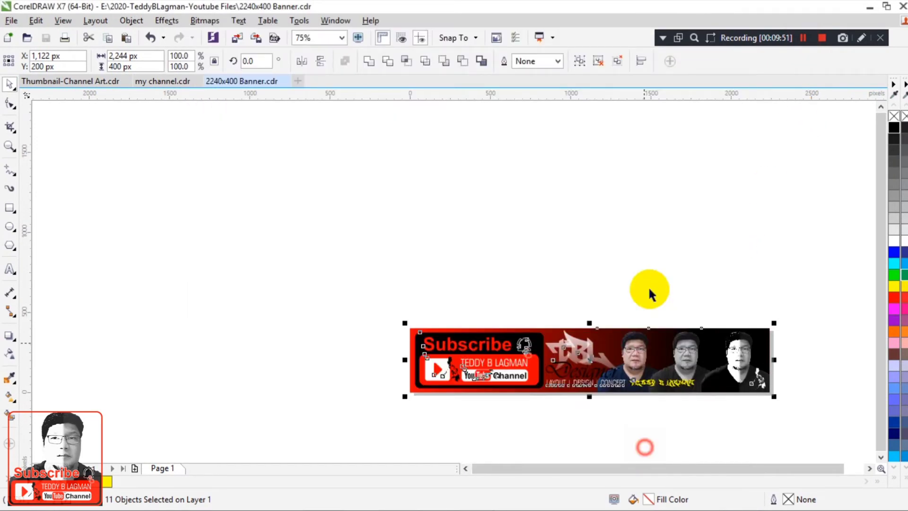
pyautogui.press('Escape')
pyautogui.hotkey('shift', 'F4')
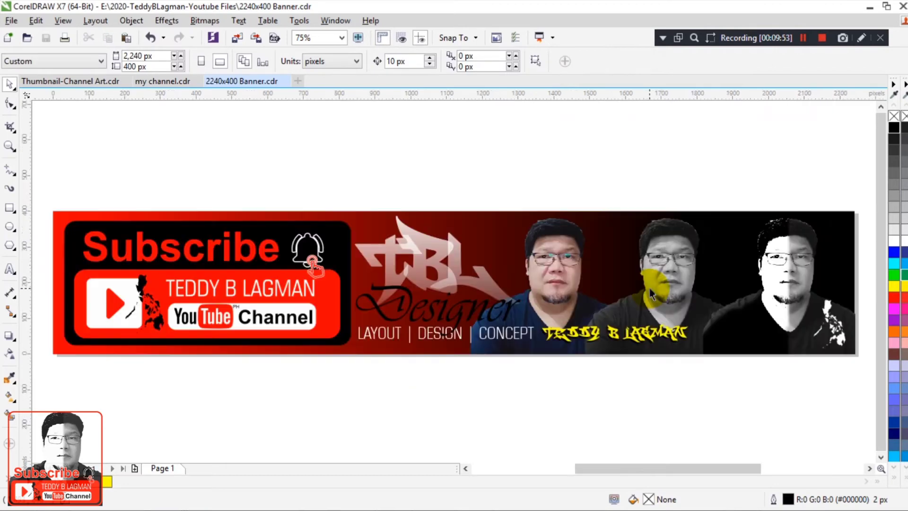
pyautogui.moveTo(279, 507)
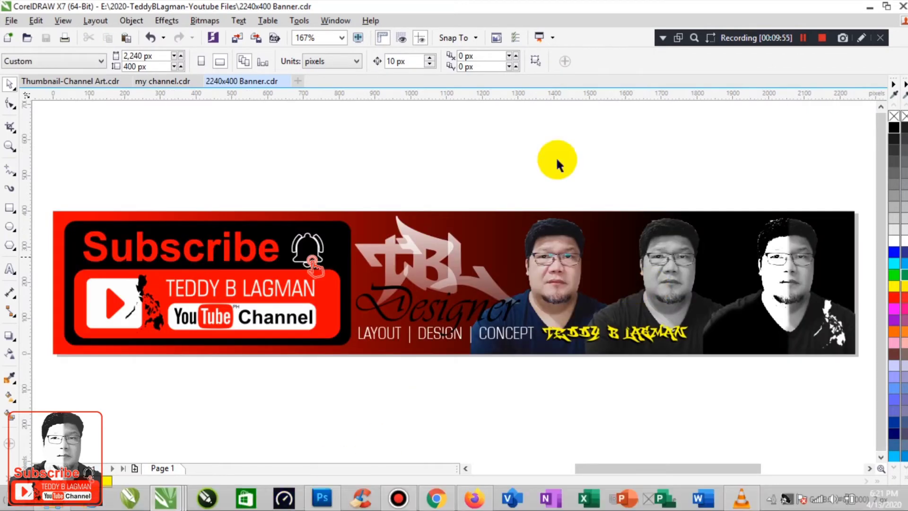
pyautogui.click(324, 496)
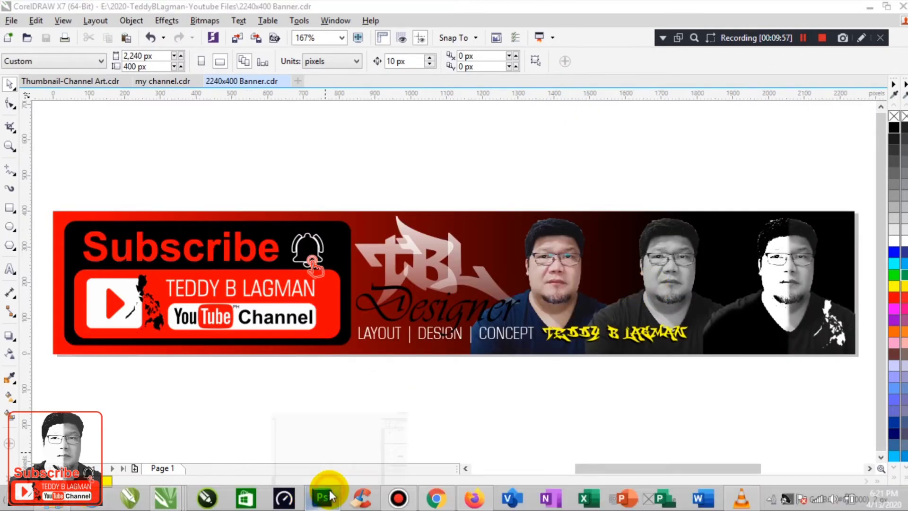
pyautogui.click(44, 16)
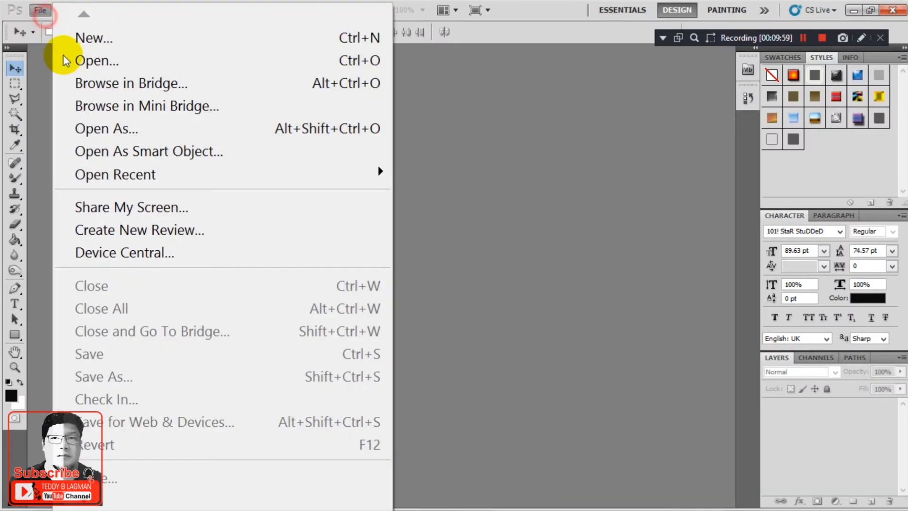
pyautogui.click(68, 58)
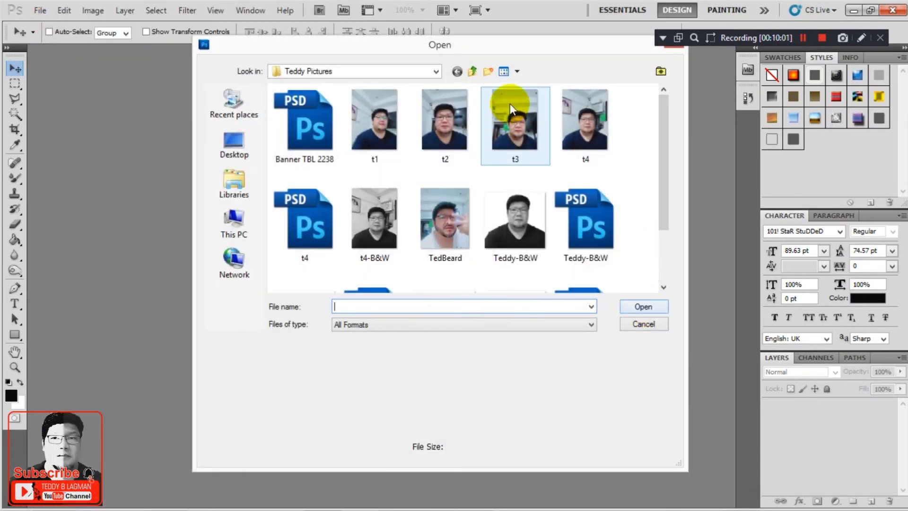
pyautogui.click(472, 71)
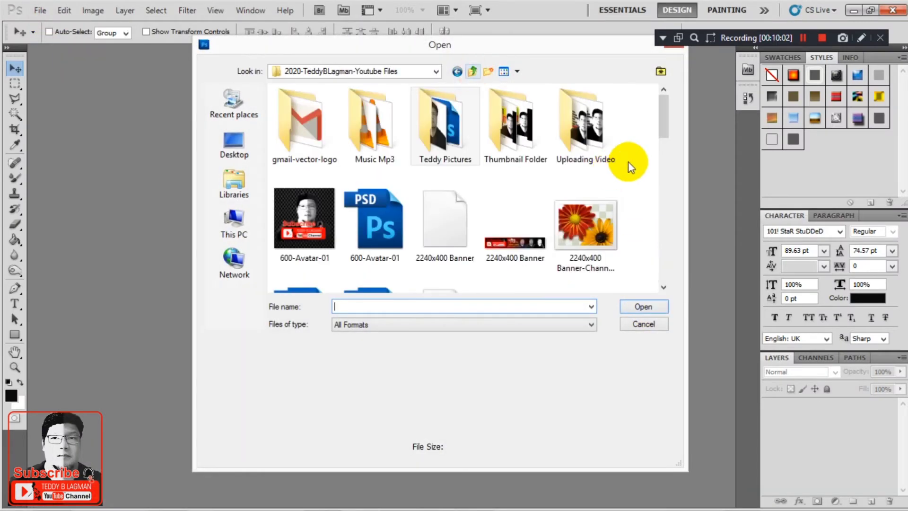
pyautogui.click(652, 321)
# - Switch to CorelDRAW, examine the channel art size guide on page 2 of Thumbnail-Channel Art.cdr, and return to page 1
pyautogui.moveTo(385, 501)
pyautogui.moveTo(163, 499)
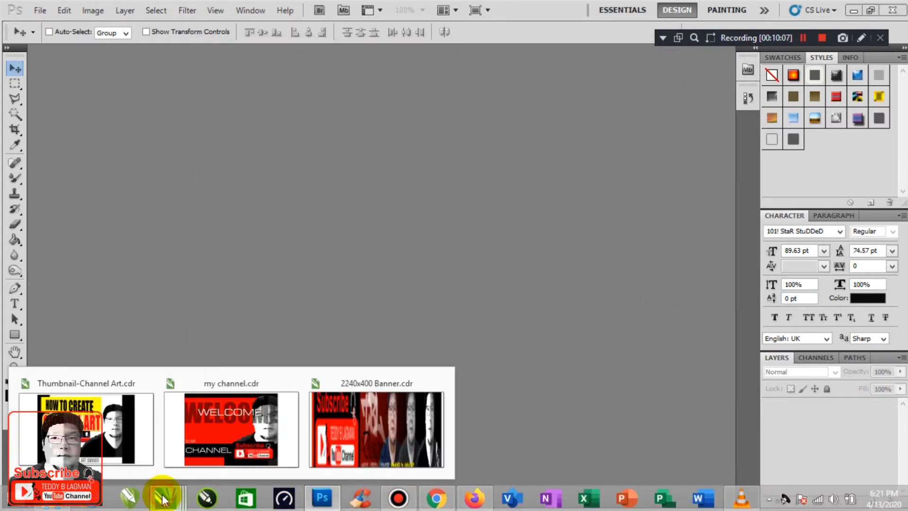
pyautogui.click(321, 439)
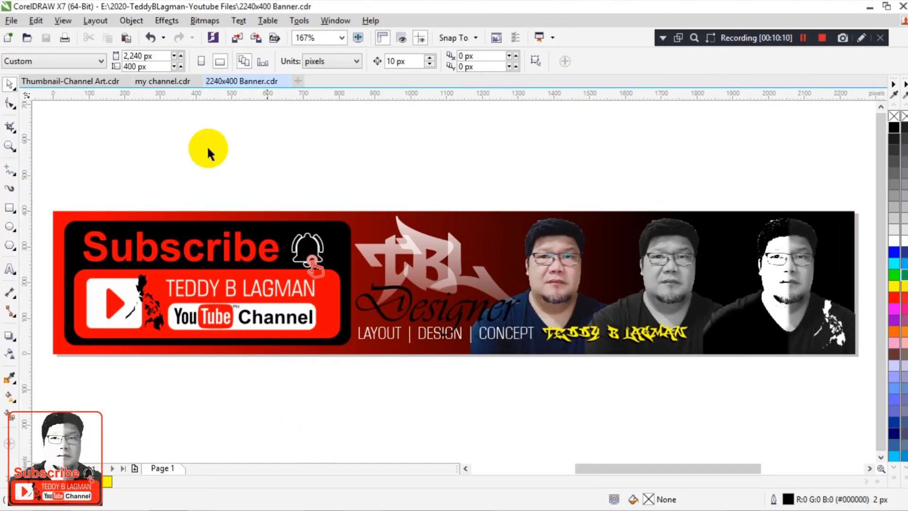
pyautogui.click(71, 83)
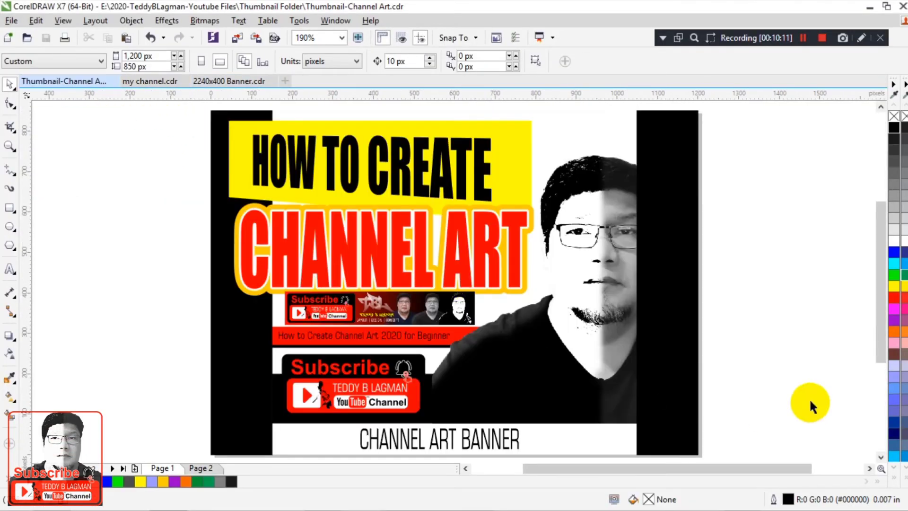
pyautogui.click(174, 482)
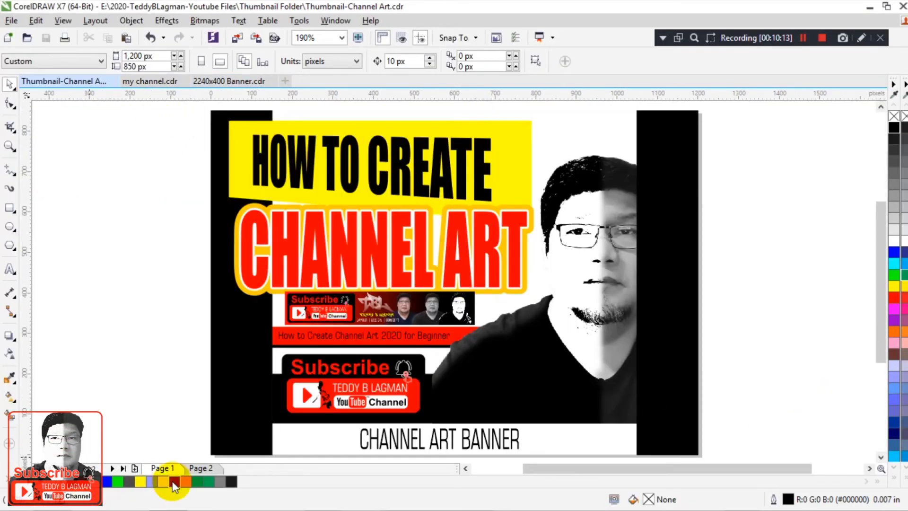
pyautogui.click(200, 468)
pyautogui.press('z')
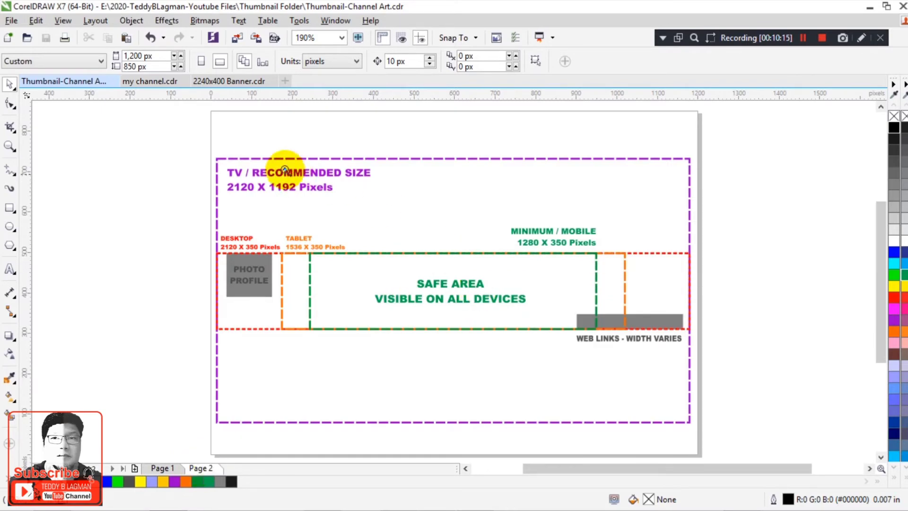
pyautogui.moveTo(203, 153); pyautogui.dragTo(444, 267)
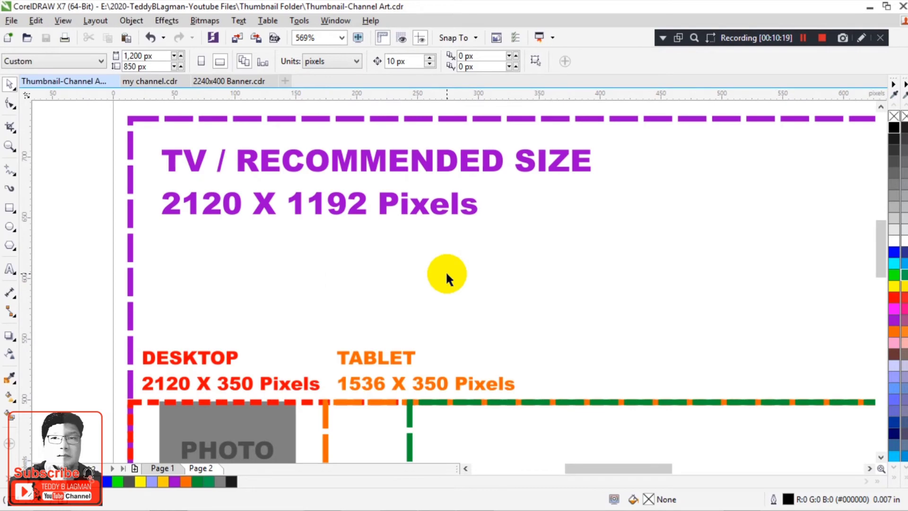
pyautogui.press('F4')
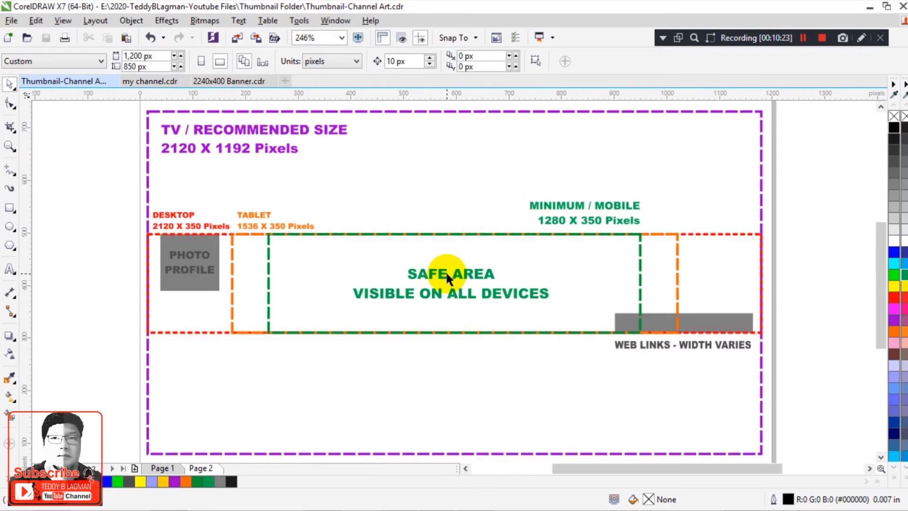
pyautogui.press('F9')
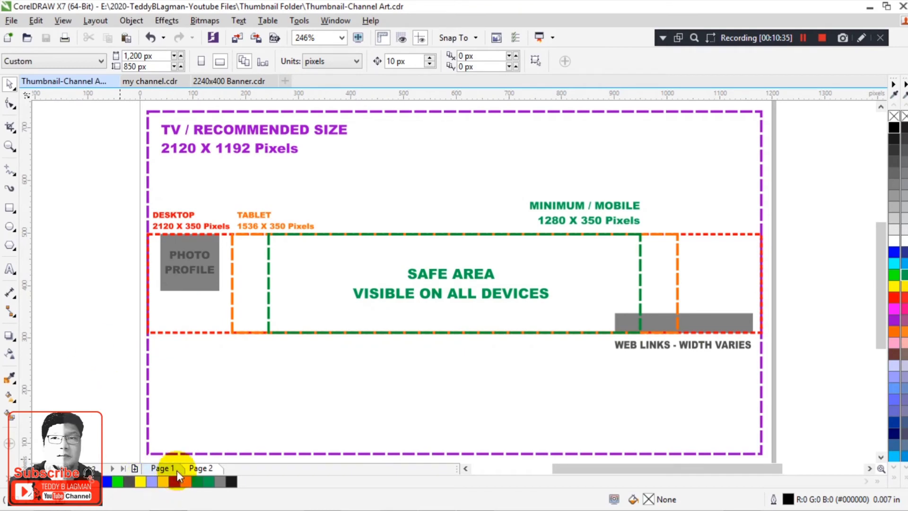
pyautogui.click(172, 466)
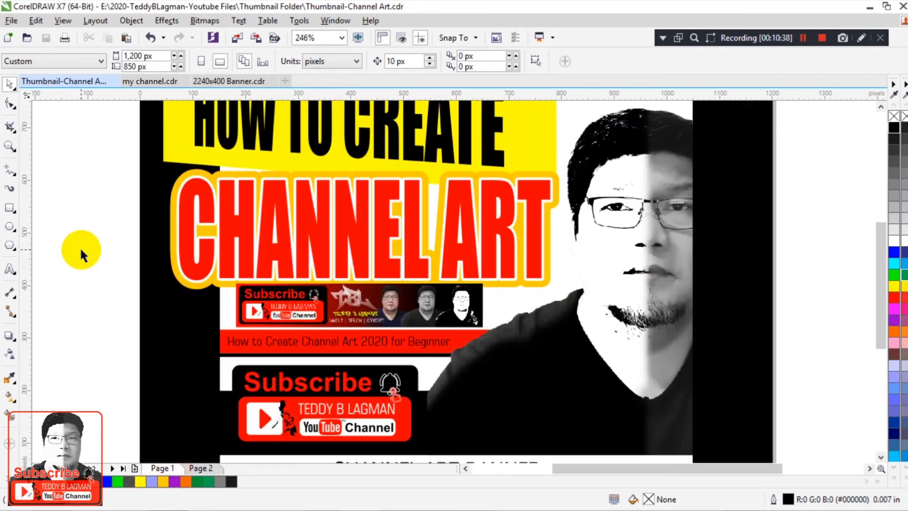
pyautogui.hotkey('shift', 'F4')
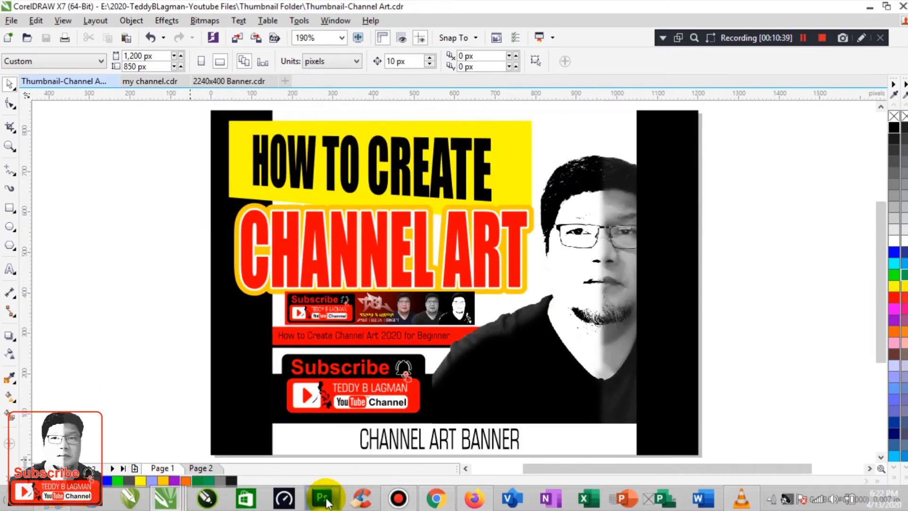
# - Switch to Photoshop and start opening a file from the channel's YouTube files folder
pyautogui.click(324, 497)
pyautogui.click(40, 10)
pyautogui.click(81, 56)
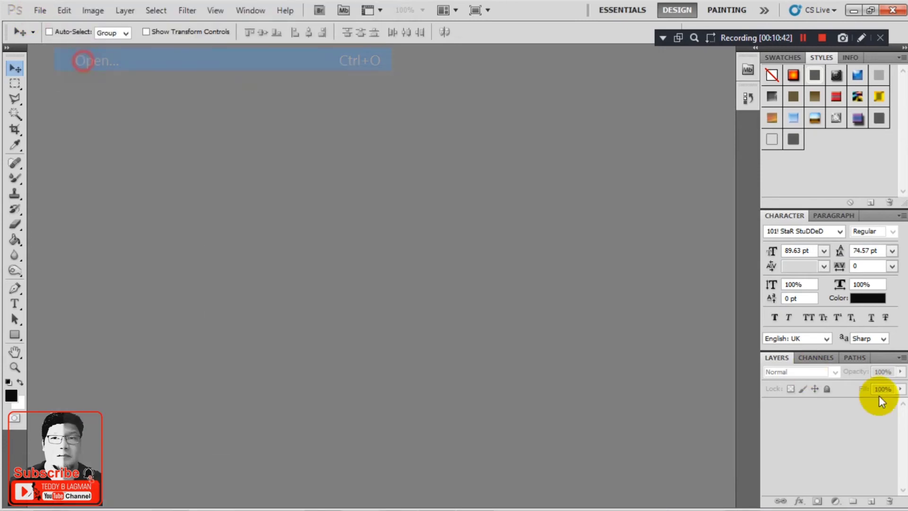
pyautogui.click(472, 72)
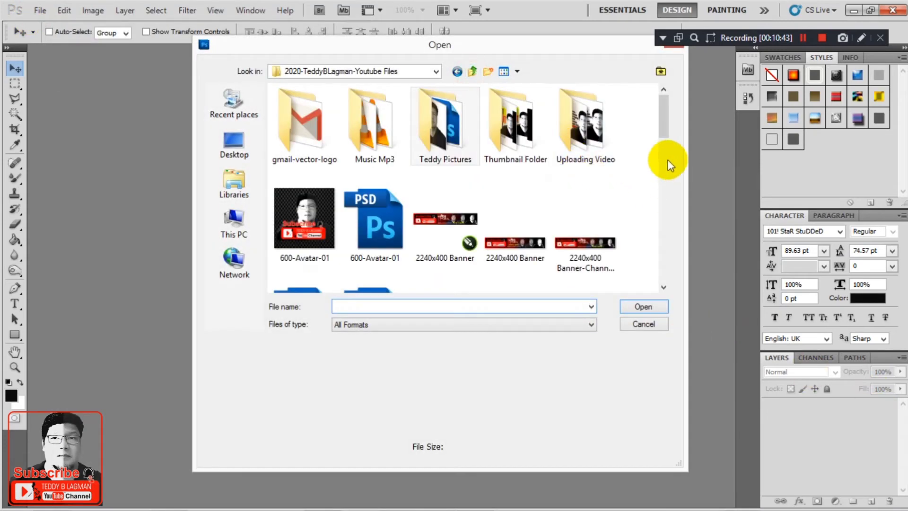
# - Find the Channel Art-Banner PSD in the channel's YouTube files folder and open it
pyautogui.moveTo(663, 129)
pyautogui.mouseDown()
pyautogui.moveTo(650, 276)
pyautogui.moveTo(664, 146)
pyautogui.mouseUp()
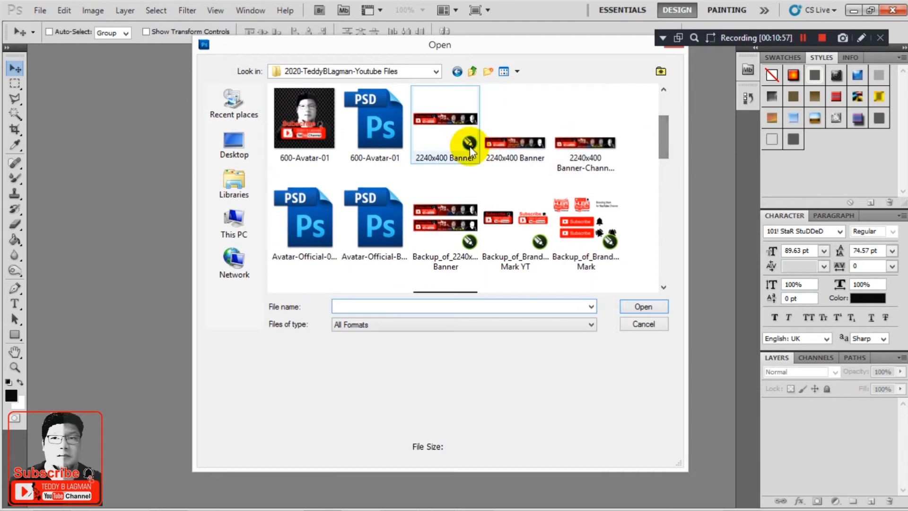
pyautogui.click(395, 130)
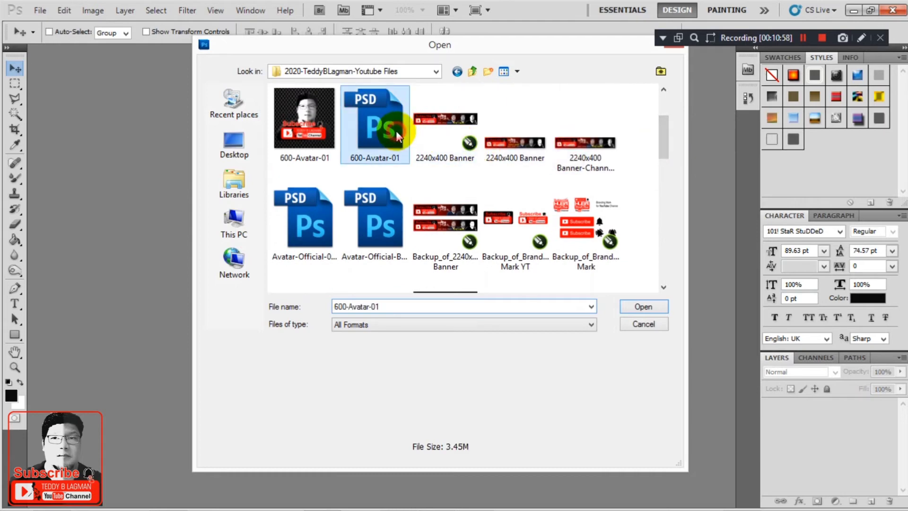
pyautogui.click(436, 129)
pyautogui.moveTo(661, 128); pyautogui.dragTo(665, 183)
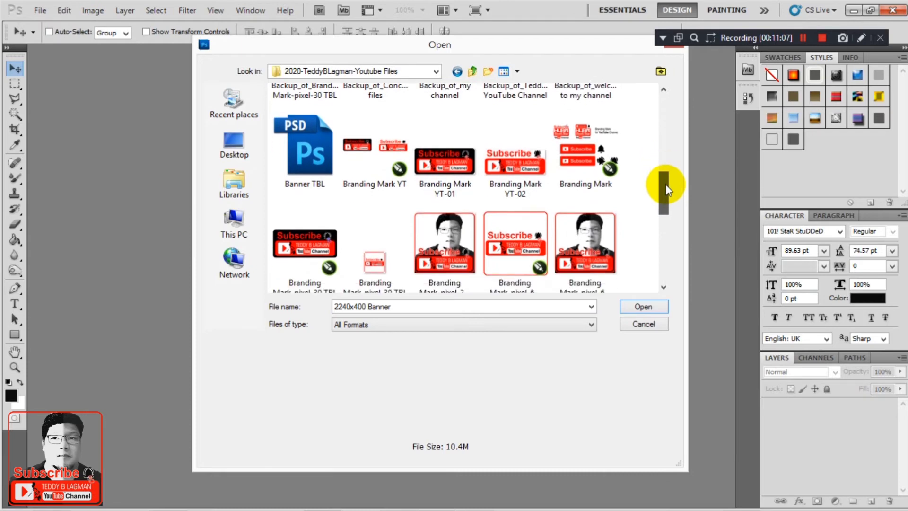
pyautogui.click(472, 71)
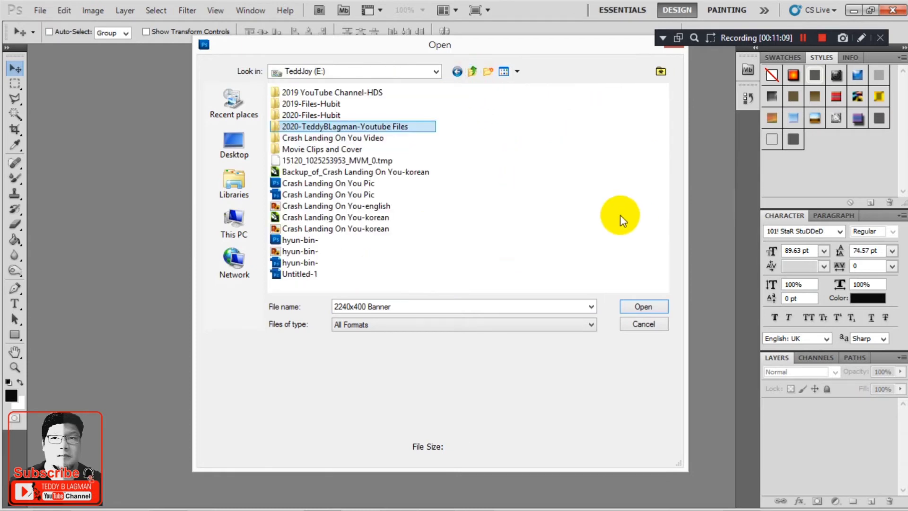
pyautogui.doubleClick(371, 126)
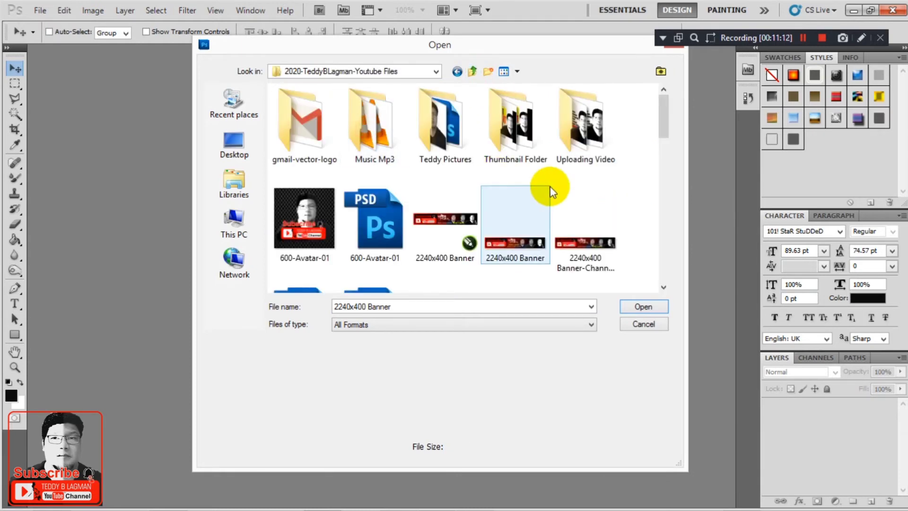
pyautogui.moveTo(659, 117); pyautogui.dragTo(660, 176)
pyautogui.click(304, 226)
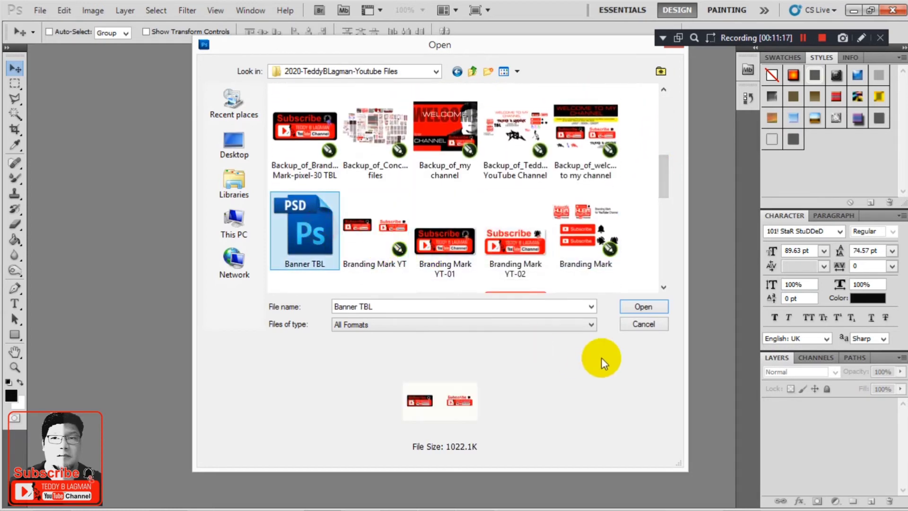
pyautogui.moveTo(666, 177); pyautogui.dragTo(666, 220)
pyautogui.click(586, 242)
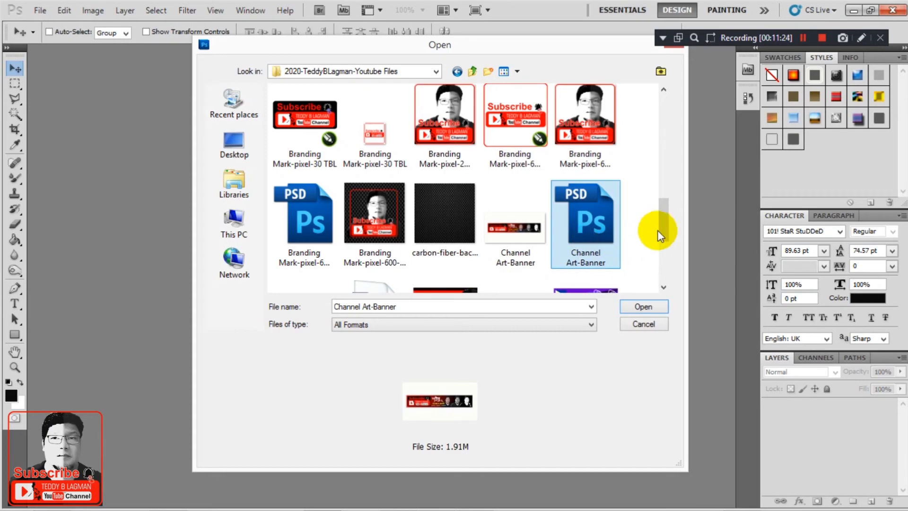
pyautogui.click(641, 305)
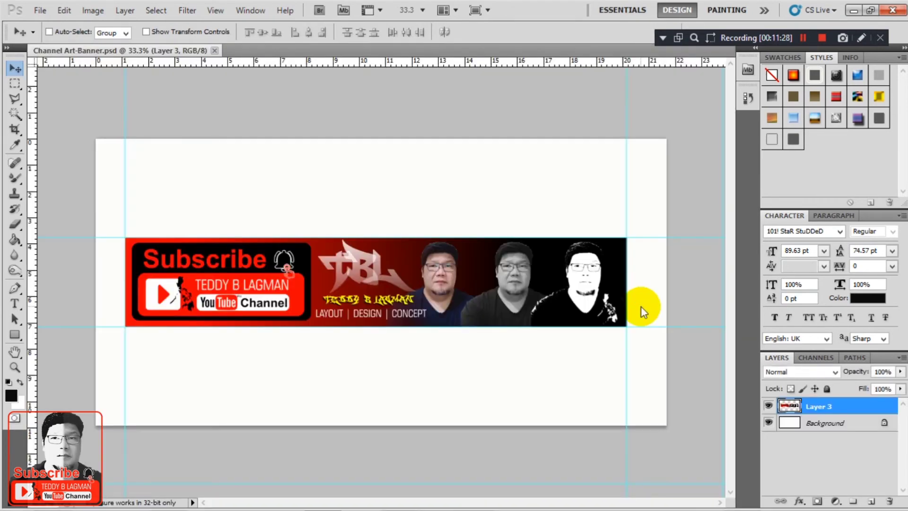
# - Open the 2240x400 Banner-Channel Art PNG from the same YouTube files folder
pyautogui.click(41, 11)
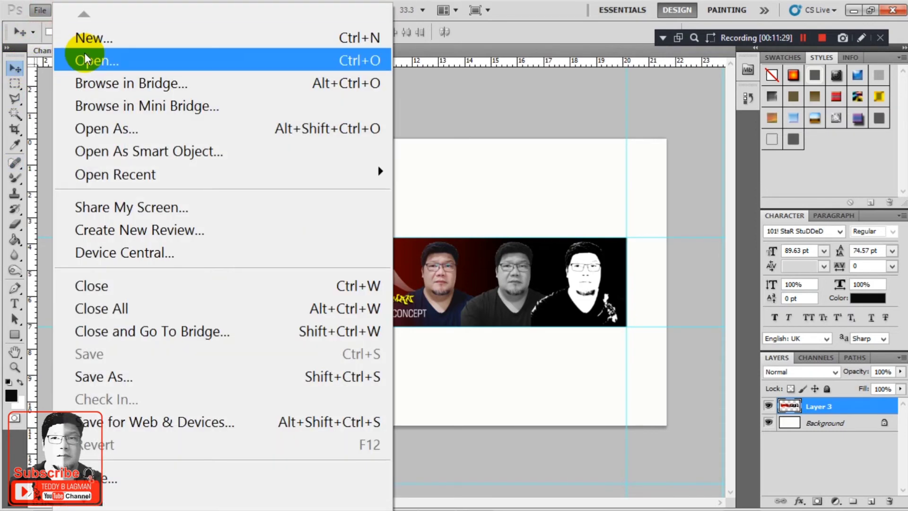
pyautogui.click(87, 56)
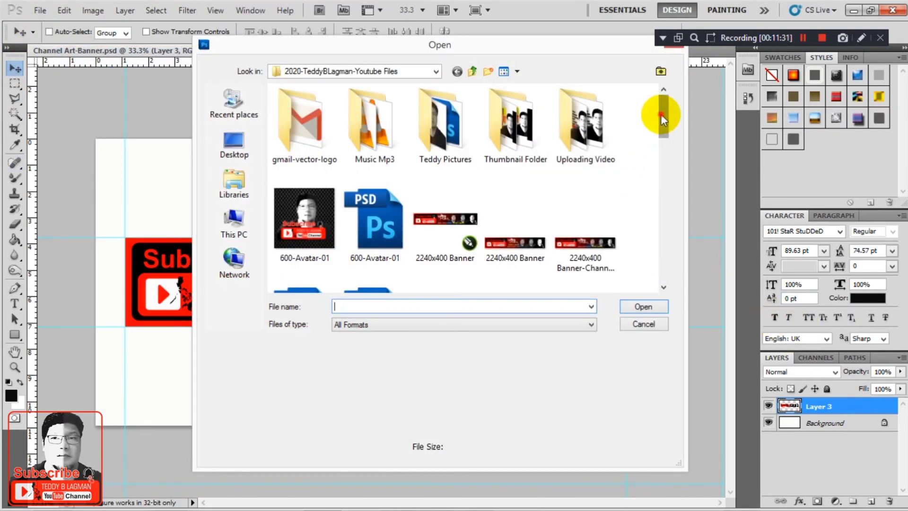
pyautogui.scroll(-1, 662, 119)
pyautogui.click(586, 212)
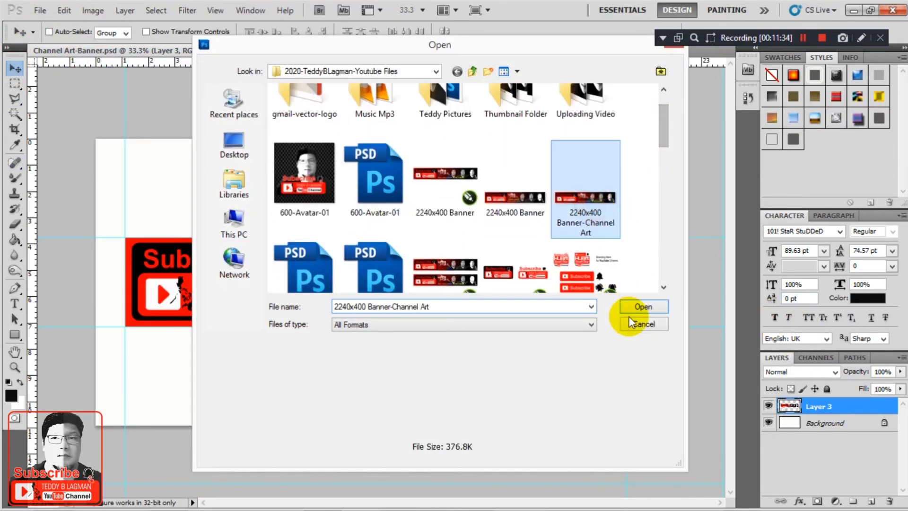
pyautogui.click(648, 307)
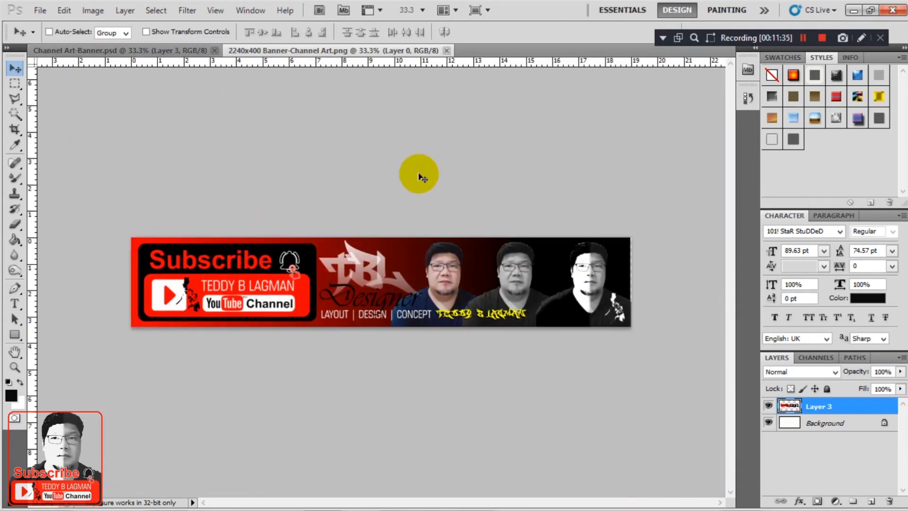
# - Float the 2240x400 Banner-Channel Art.png document in its own window and place it below the banner in Channel Art-Banner.psd
pyautogui.moveTo(331, 51); pyautogui.dragTo(434, 397)
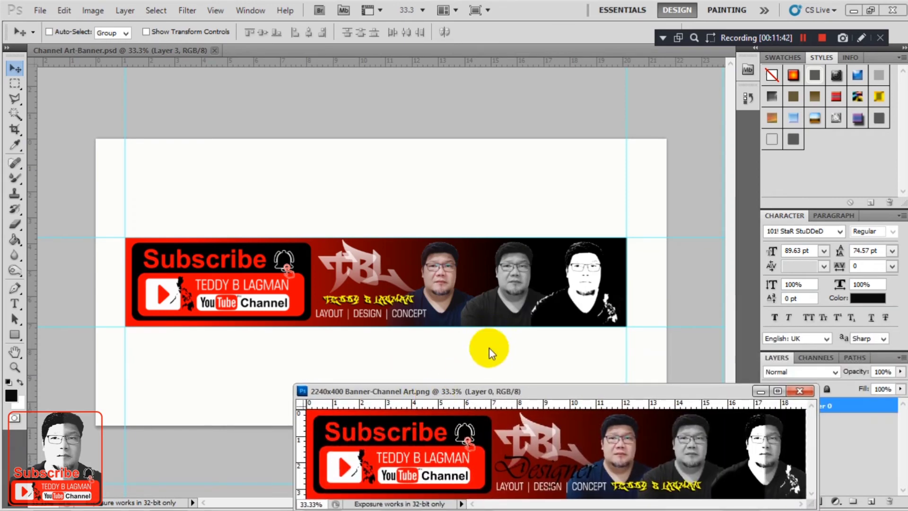
pyautogui.click(489, 349)
pyautogui.moveTo(693, 392); pyautogui.dragTo(580, 392)
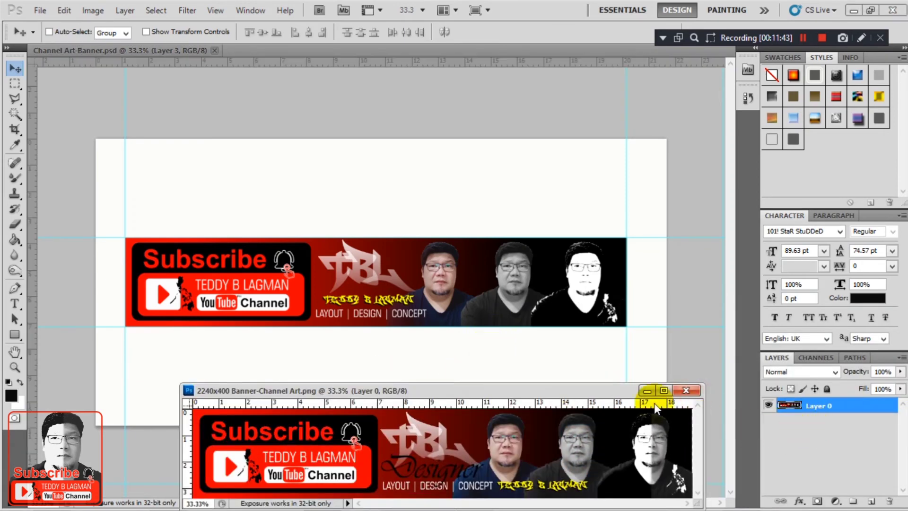
# - Delete Layer 3 from Channel Art-Banner.psd and copy the new PNG banner into it, positioned within the guides
pyautogui.click(592, 344)
pyautogui.rightClick(827, 406)
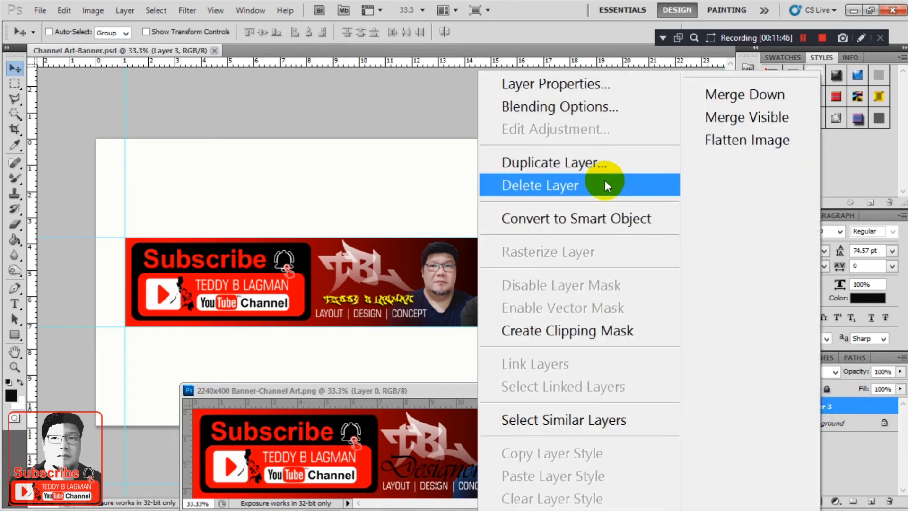
pyautogui.click(542, 182)
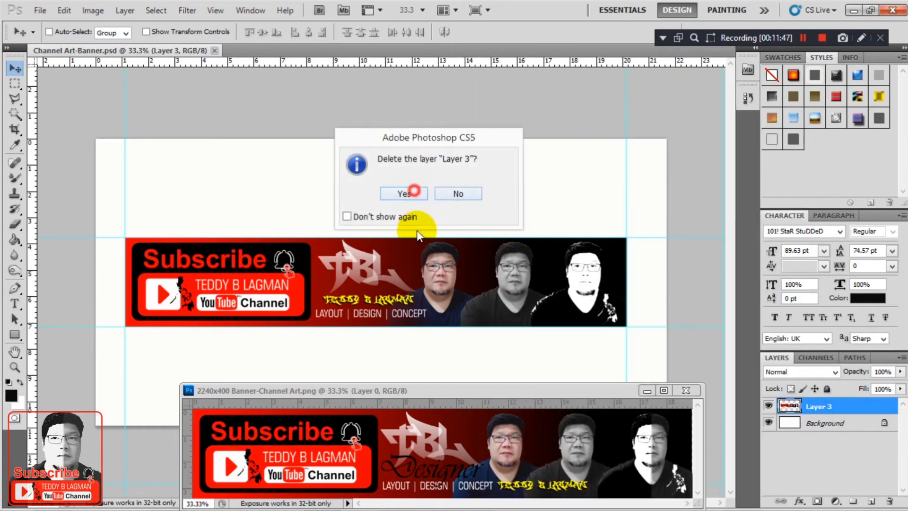
pyautogui.click(414, 190)
pyautogui.click(463, 440)
pyautogui.moveTo(463, 439); pyautogui.dragTo(405, 279)
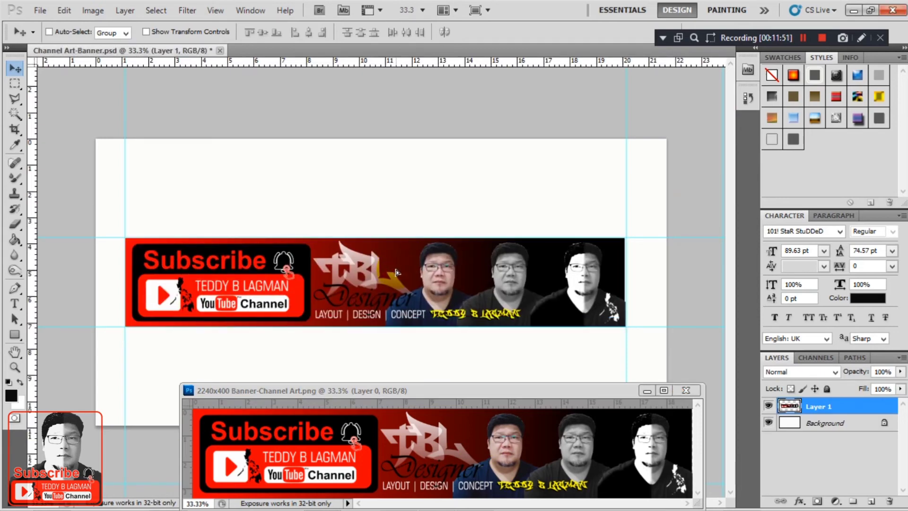